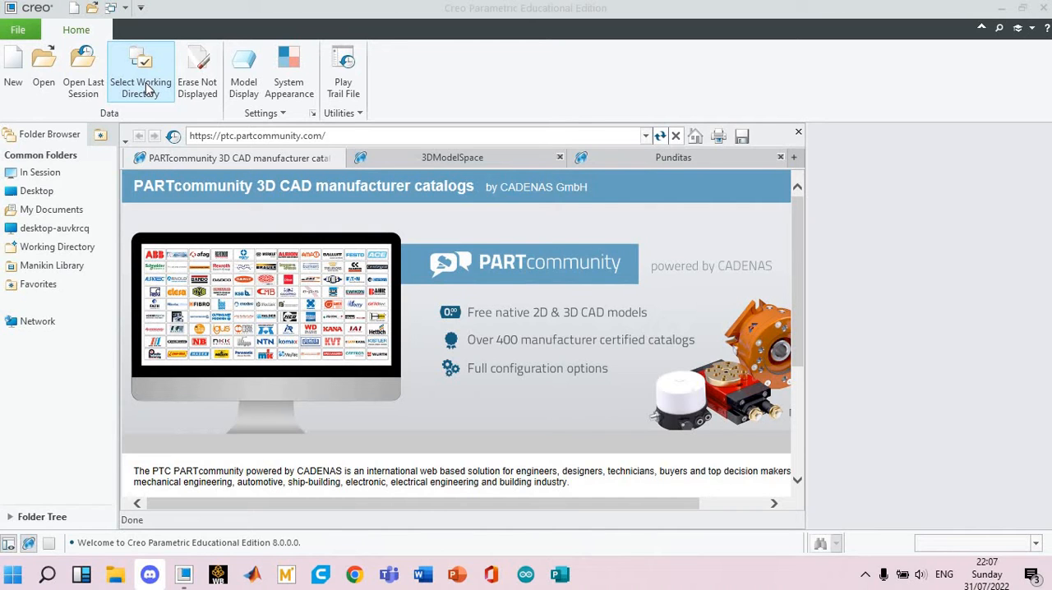
# Set the working directory to the Youtube Creo Teaching folder on the Desktop.
pyautogui.click(144, 84)
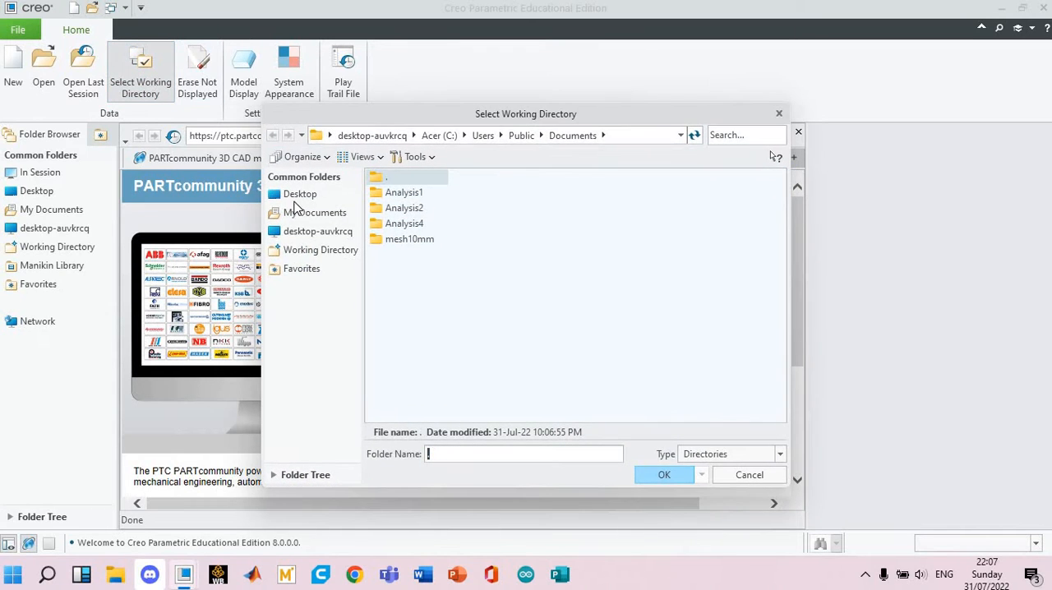
pyautogui.click(296, 195)
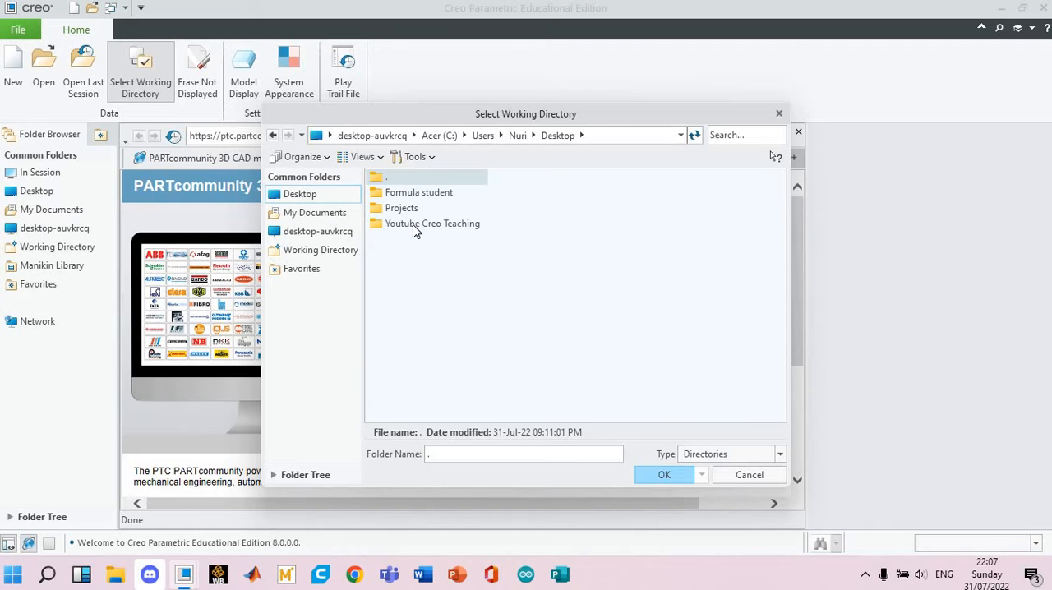
pyautogui.doubleClick(415, 223)
pyautogui.click(657, 475)
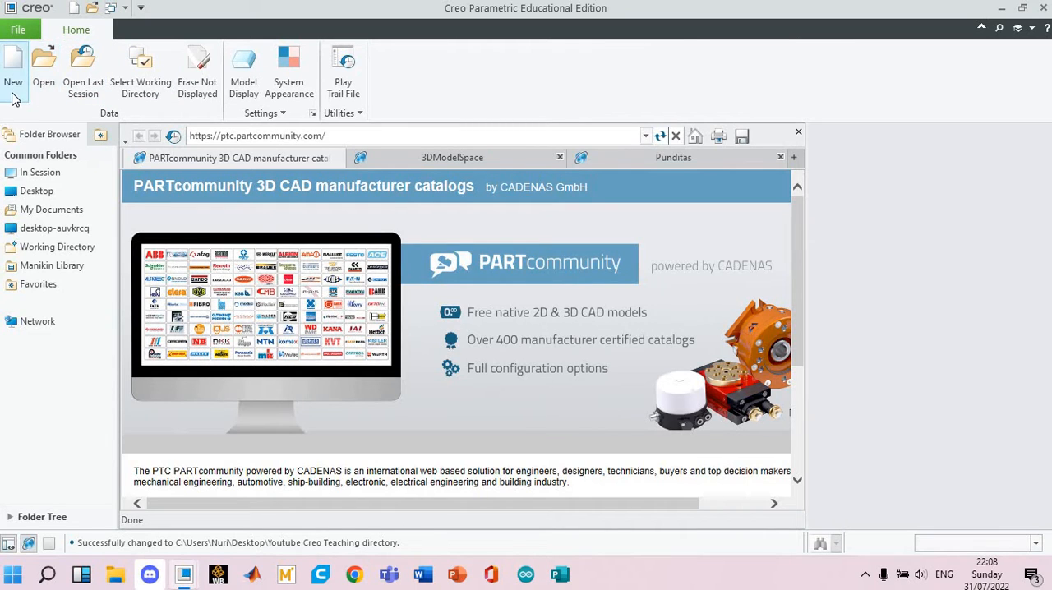
pyautogui.click(157, 90)
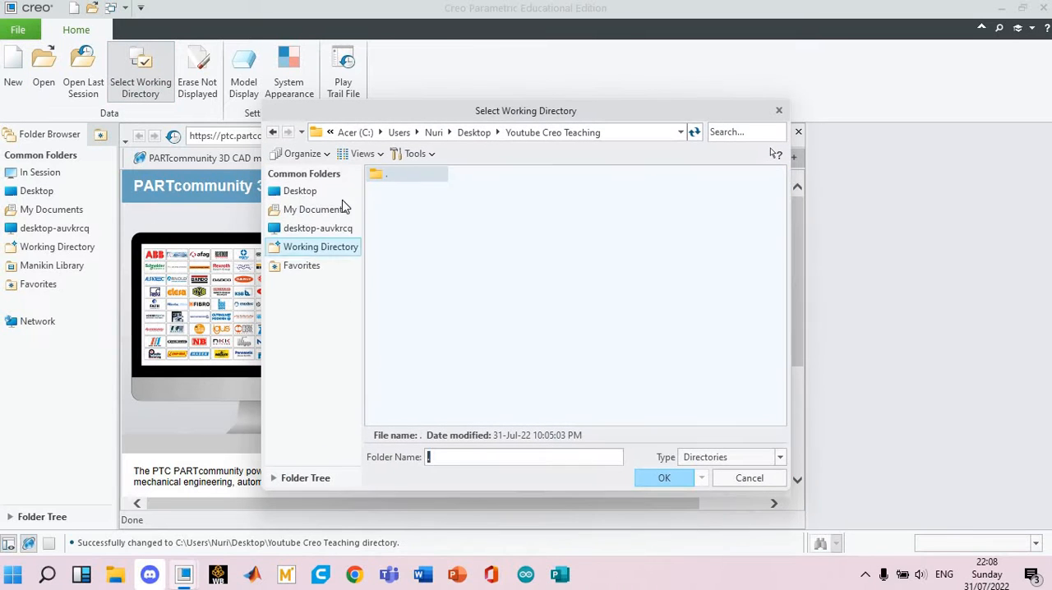
pyautogui.click(302, 192)
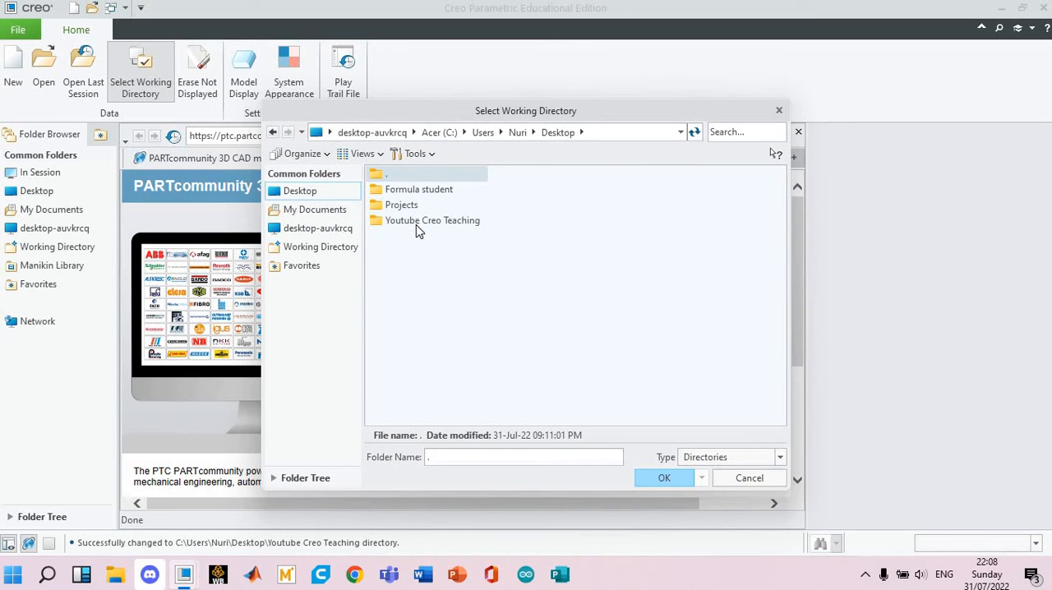
pyautogui.doubleClick(445, 222)
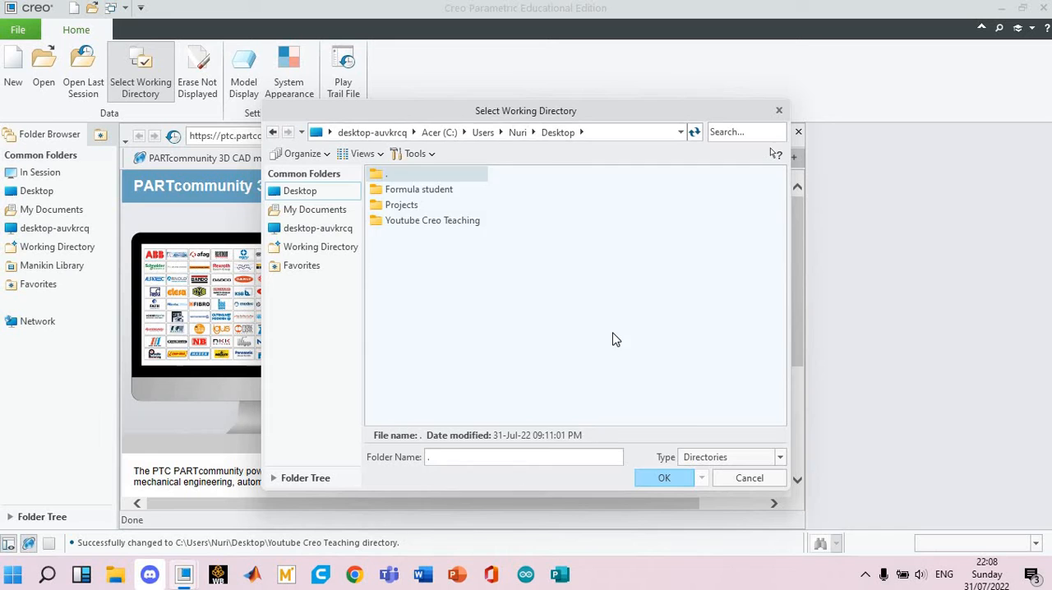
pyautogui.click(665, 477)
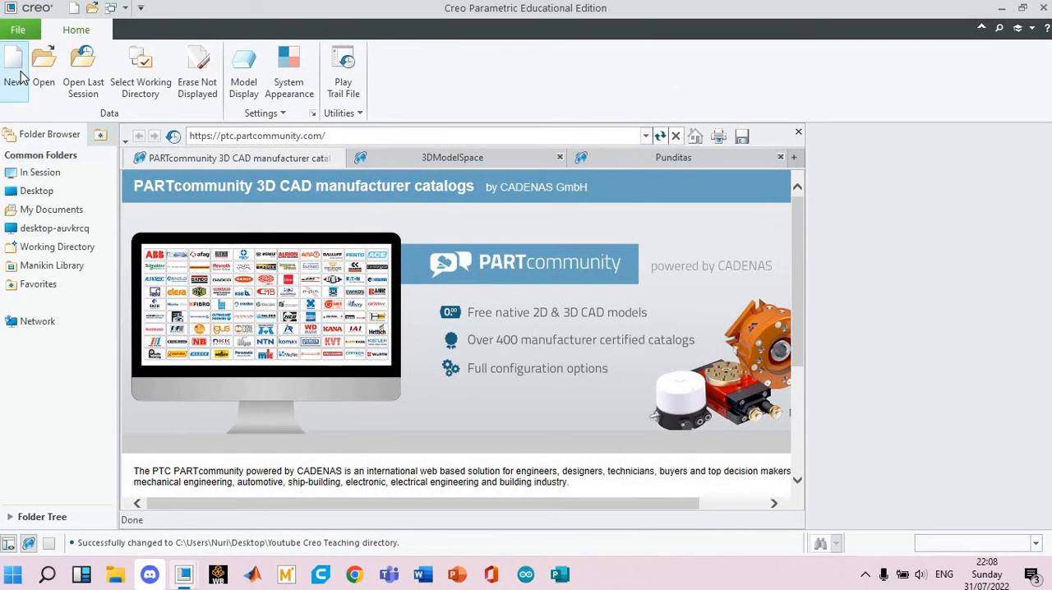
# Create a new solid part file named TEACHING2 without using the default template.
pyautogui.hotkey('ctrl', 'n')
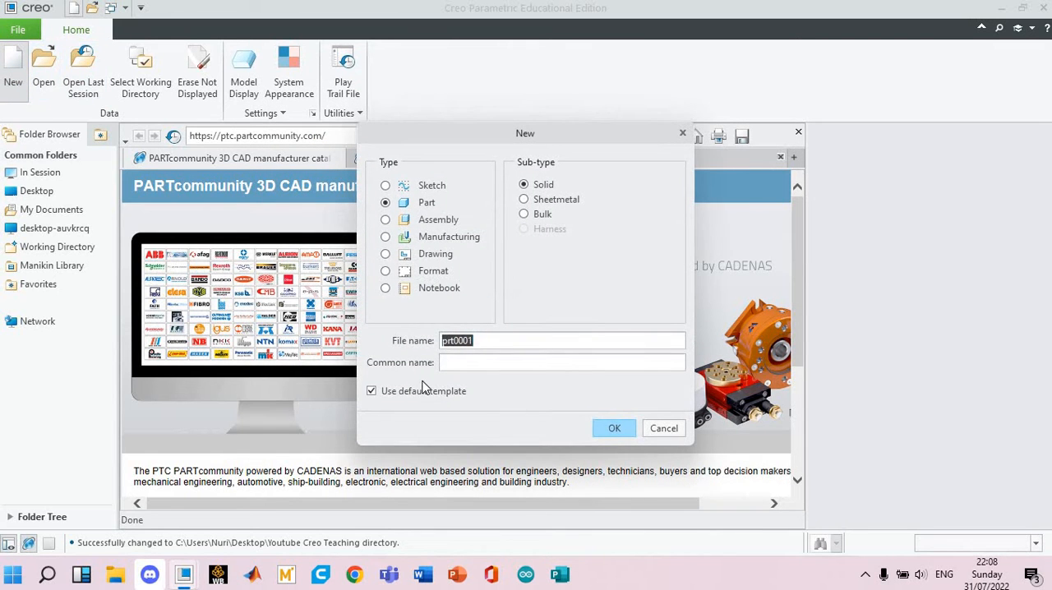
pyautogui.press('BackSpace')
pyautogui.write('p')
pyautogui.press('BackSpace')
pyautogui.press('BackSpace')
pyautogui.write('T')
pyautogui.click(448, 394)
pyautogui.click(610, 428)
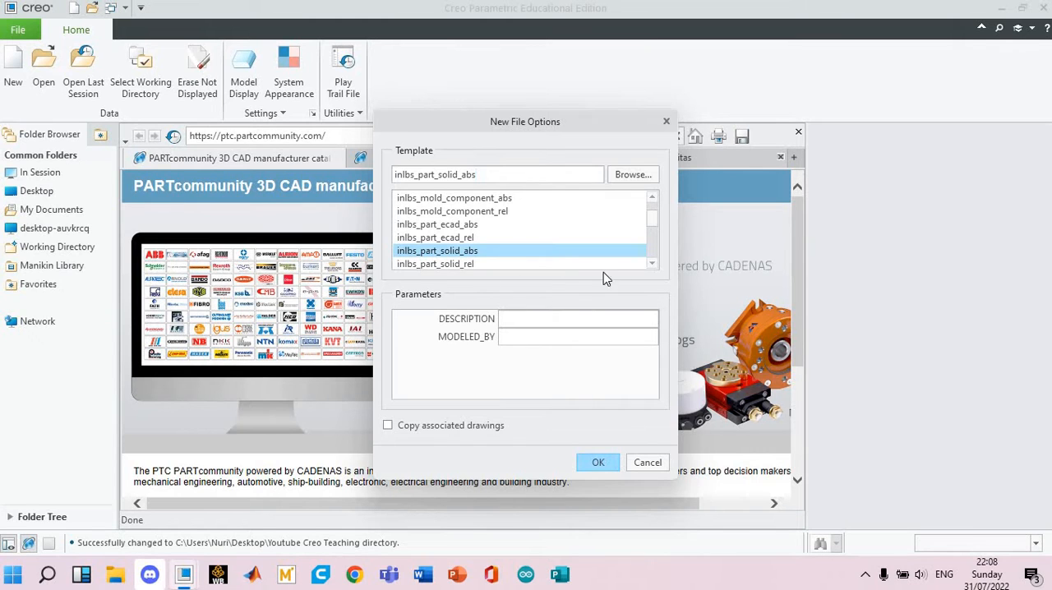
# Choose the mmns_part_solid_abs template for the new part and open the part.
pyautogui.click(654, 263)
pyautogui.click(654, 263)
pyautogui.click(654, 263)
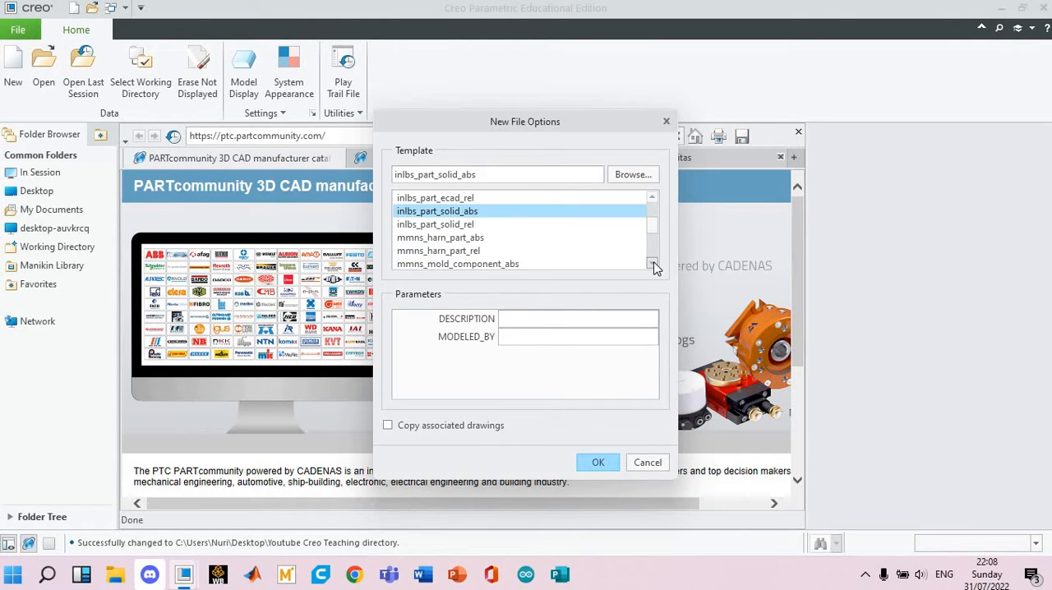
pyautogui.click(654, 263)
pyautogui.click(654, 263)
pyautogui.click(654, 263)
pyautogui.click(654, 263)
pyautogui.click(654, 263)
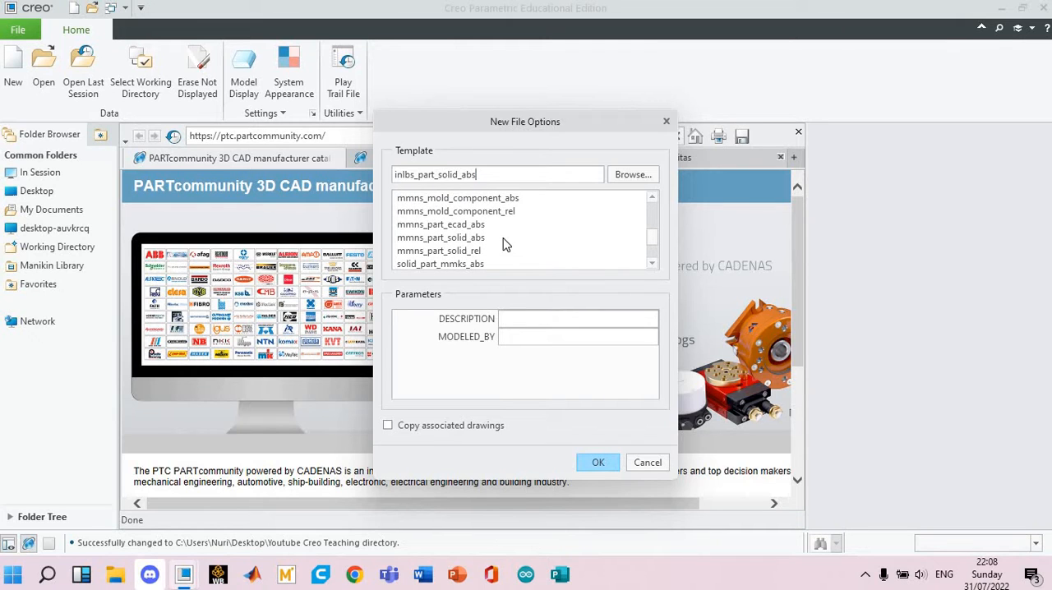
pyautogui.click(463, 238)
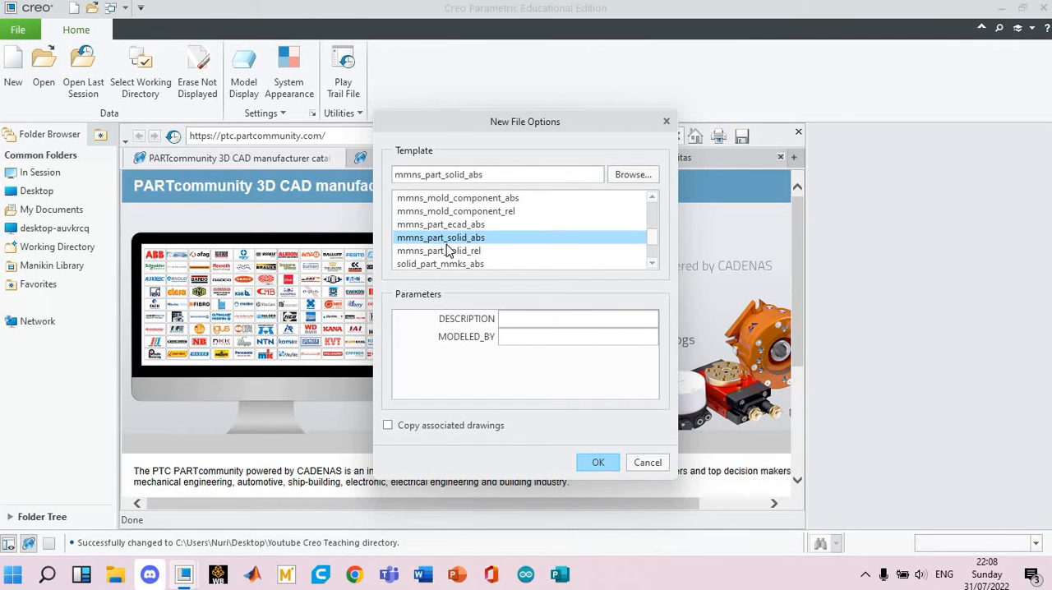
pyautogui.click(597, 462)
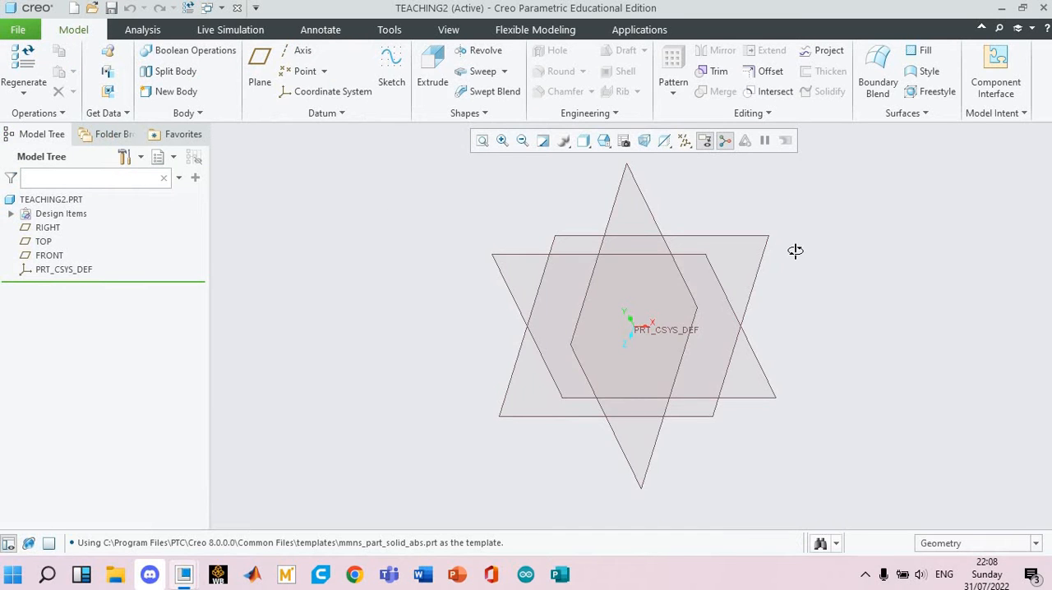
# Examine the FRONT, TOP and RIGHT datum planes and the default coordinate system in the model.
pyautogui.moveTo(788, 240); pyautogui.dragTo(684, 262, button='middle')
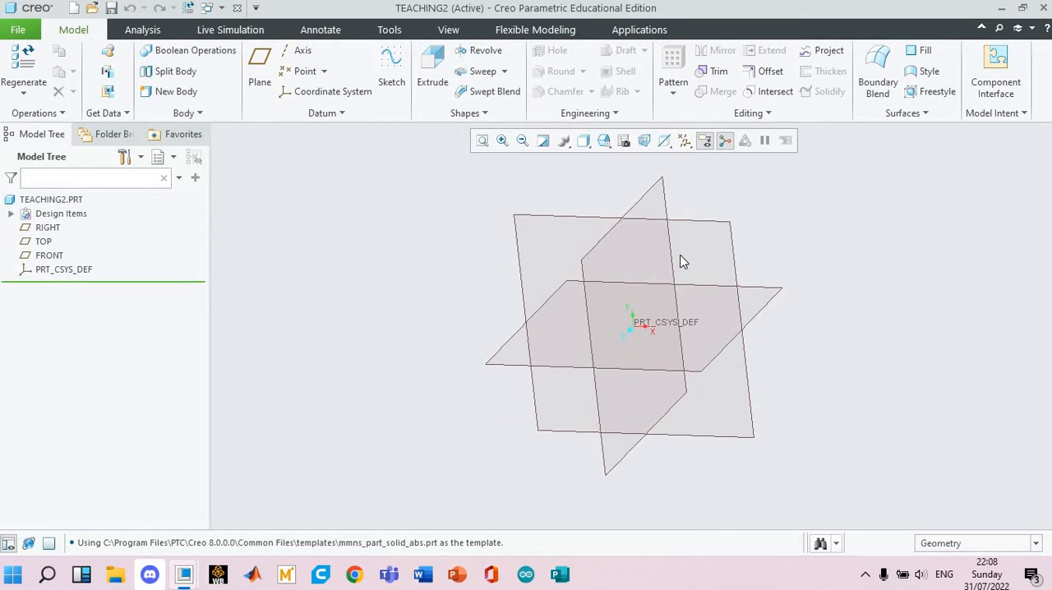
pyautogui.moveTo(785, 251); pyautogui.dragTo(616, 315, button='middle')
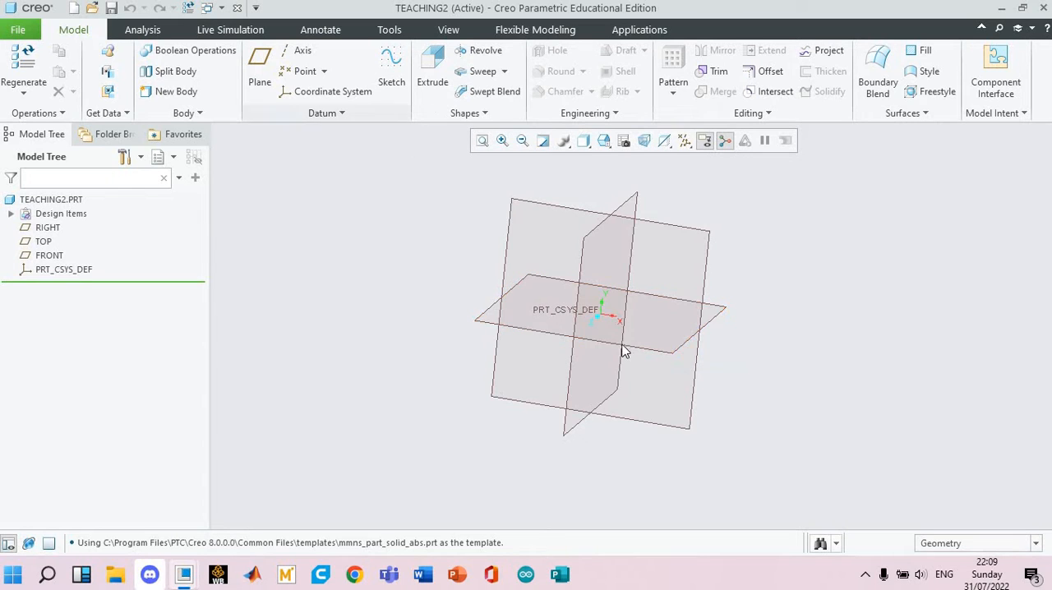
pyautogui.click(581, 284)
pyautogui.click(527, 233)
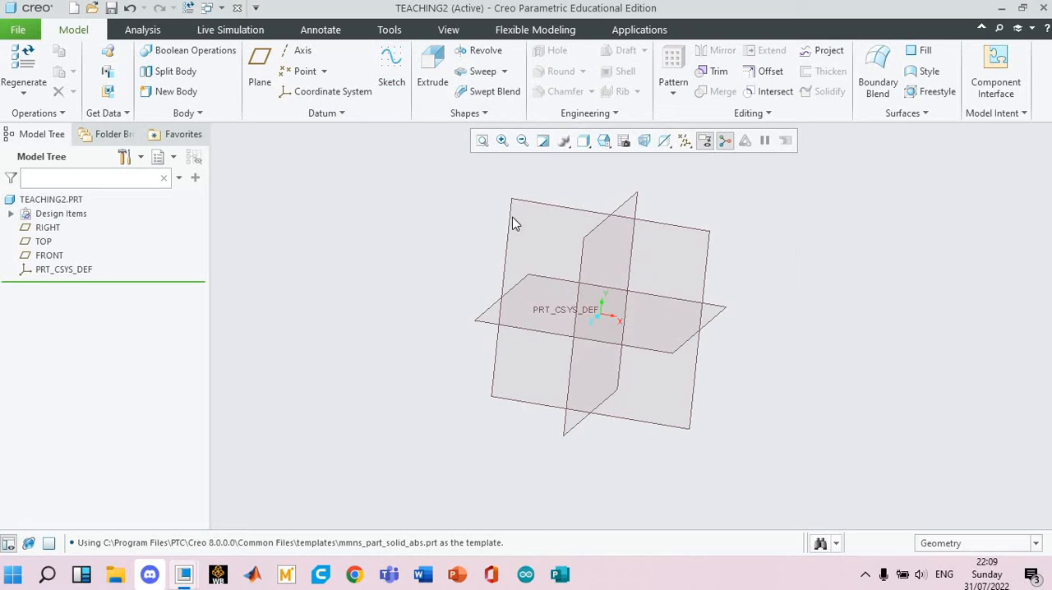
pyautogui.click(46, 255)
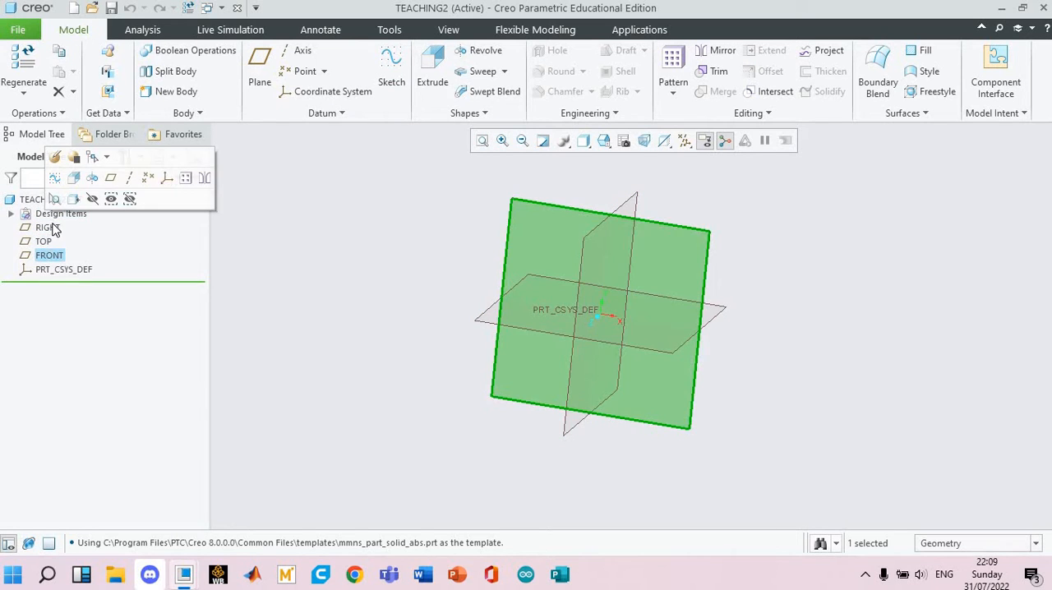
pyautogui.click(47, 241)
pyautogui.click(52, 228)
pyautogui.click(902, 382)
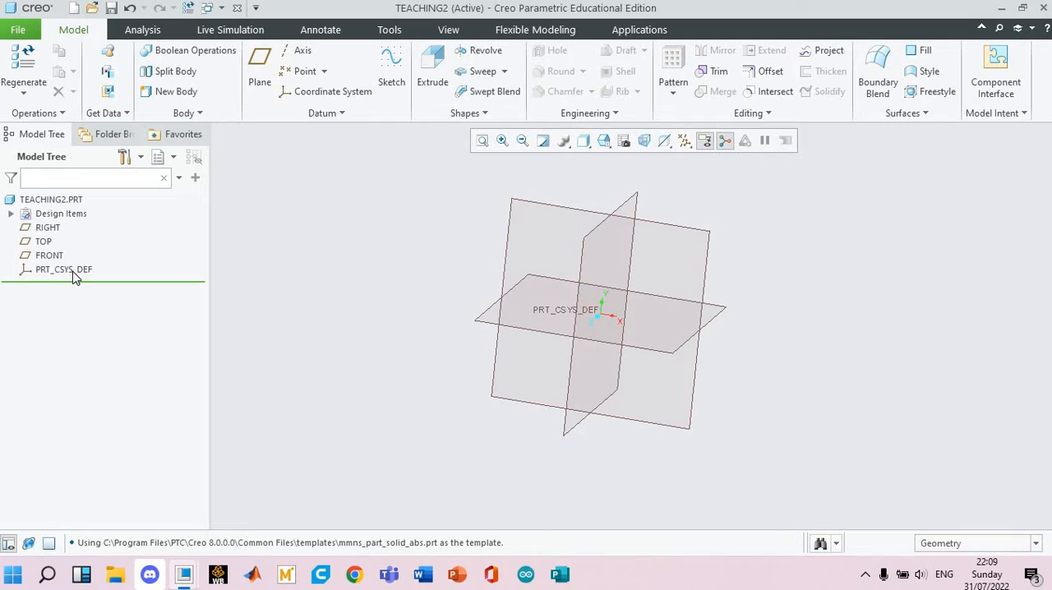
pyautogui.click(613, 319)
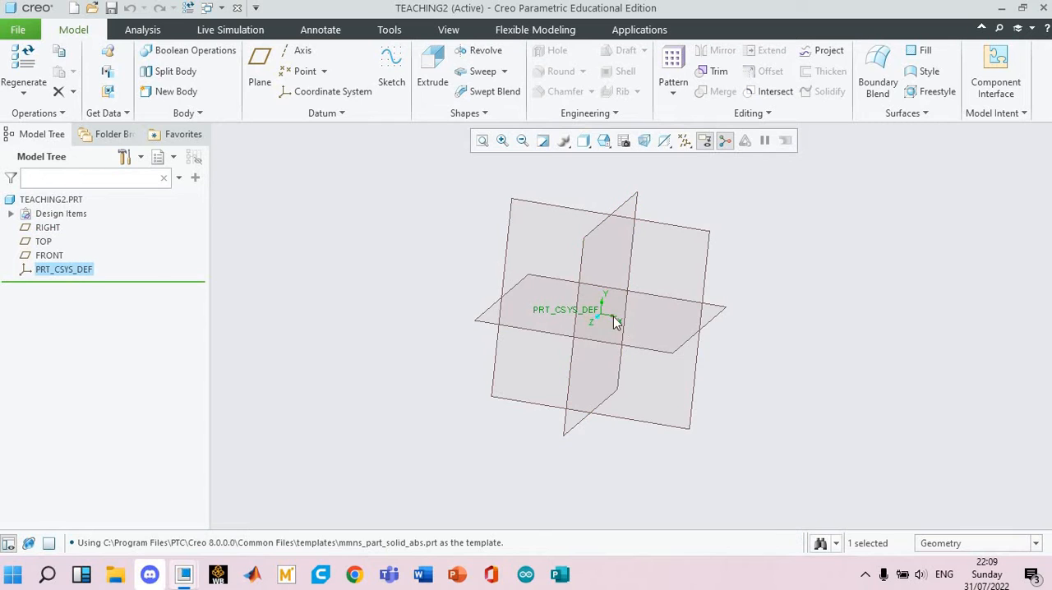
pyautogui.click(717, 327)
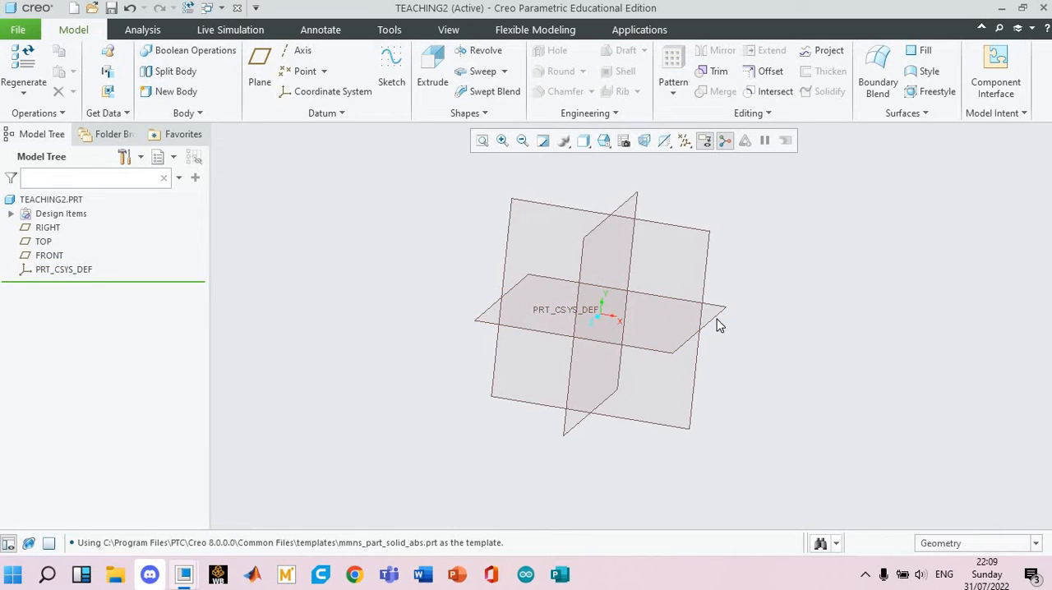
# Start a sketch on the TOP datum plane and orient the sketching plane parallel to the screen.
pyautogui.click(719, 325)
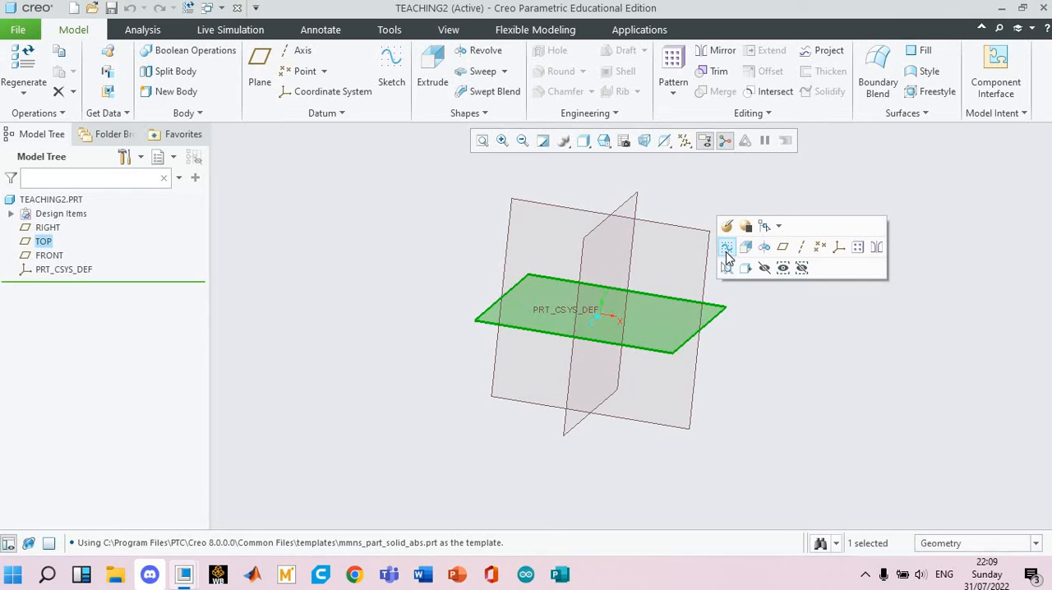
pyautogui.click(727, 249)
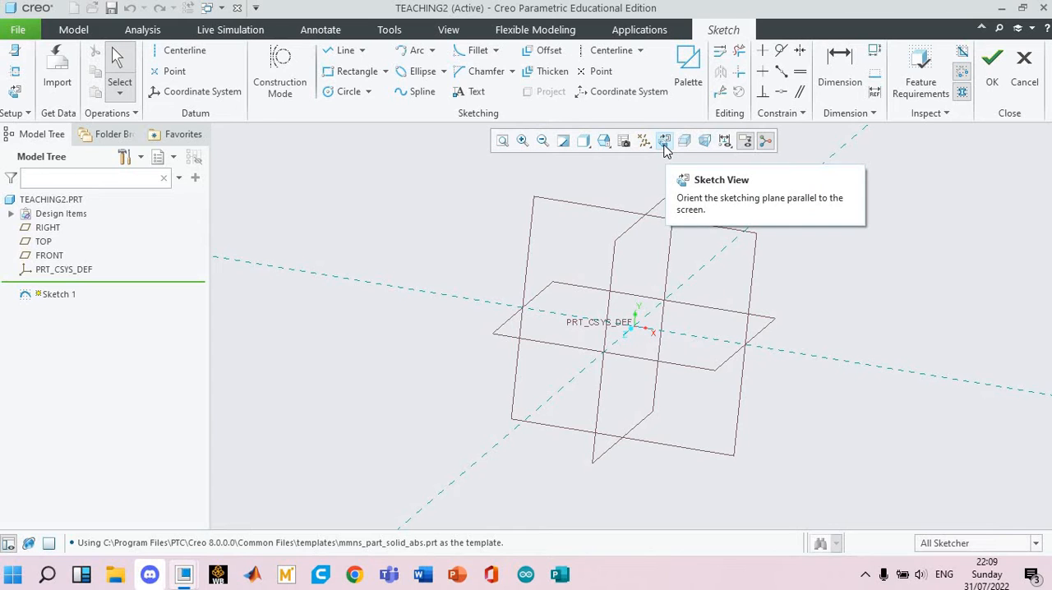
pyautogui.click(663, 141)
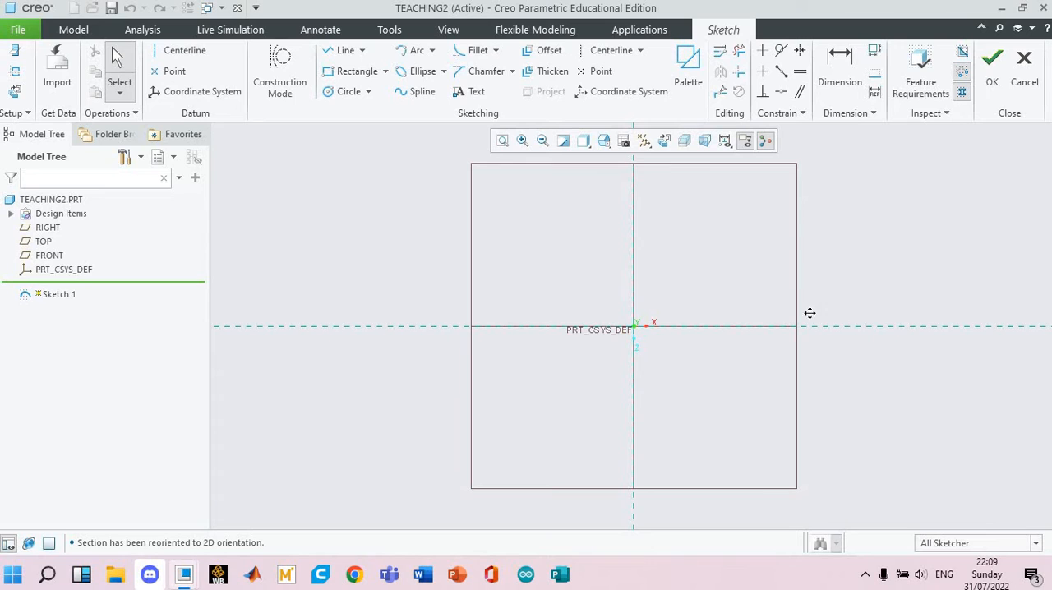
pyautogui.keyDown('shift'); pyautogui.moveTo(809, 313); pyautogui.dragTo(787, 312, button='middle'); pyautogui.keyUp('shift')
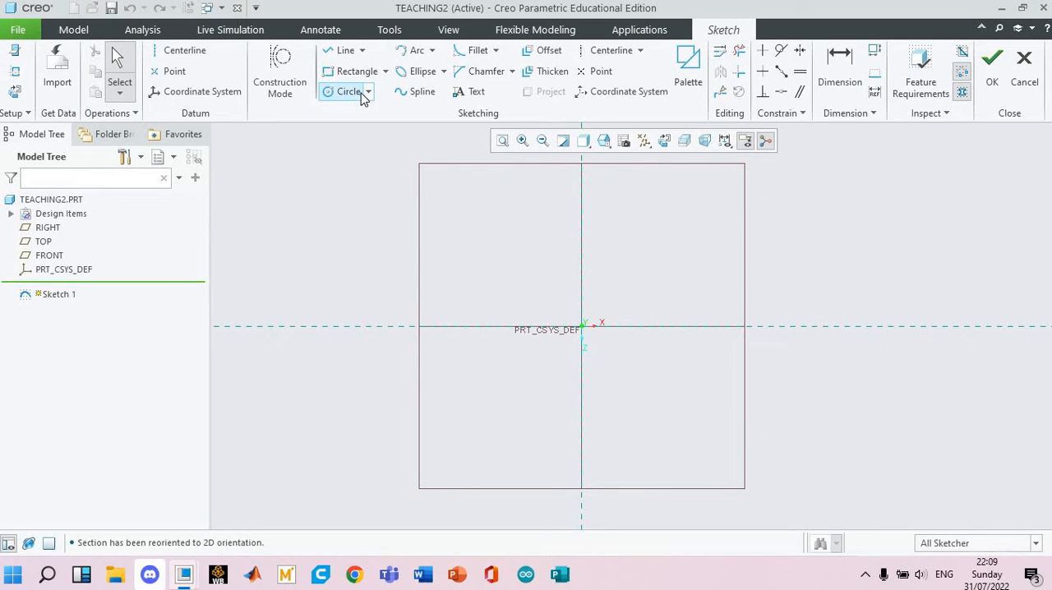
# Sketch two concentric center-and-point circles at the origin, about 301 mm and 154 mm in diameter.
pyautogui.click(368, 92)
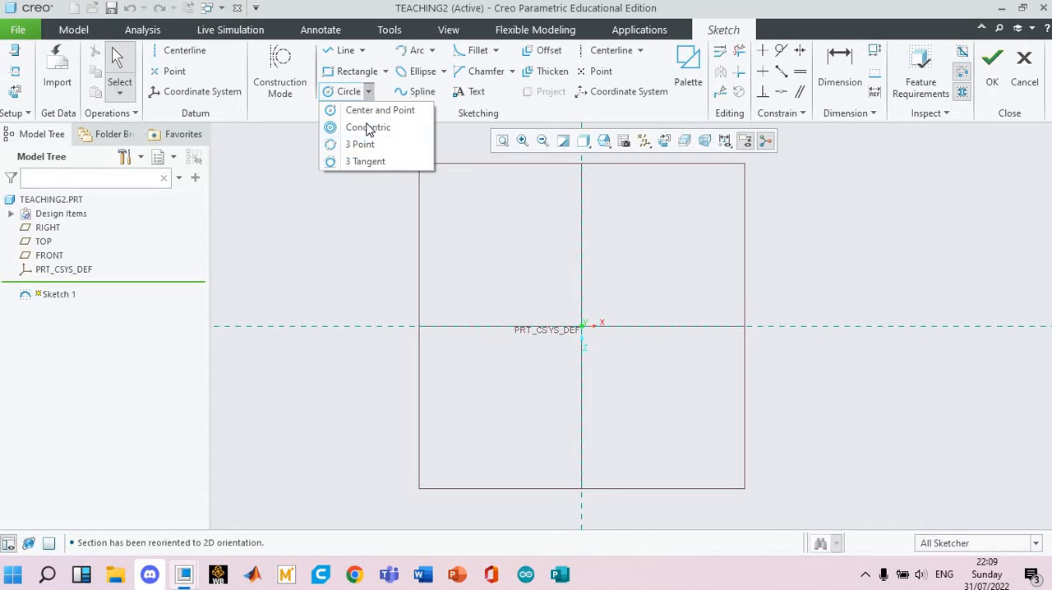
pyautogui.click(379, 111)
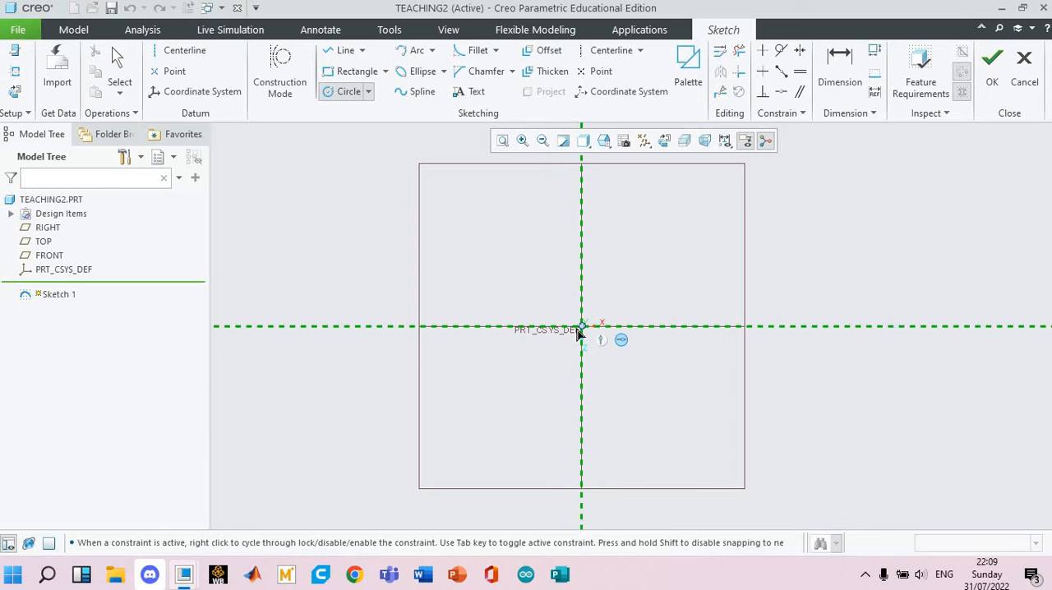
pyautogui.click(577, 332)
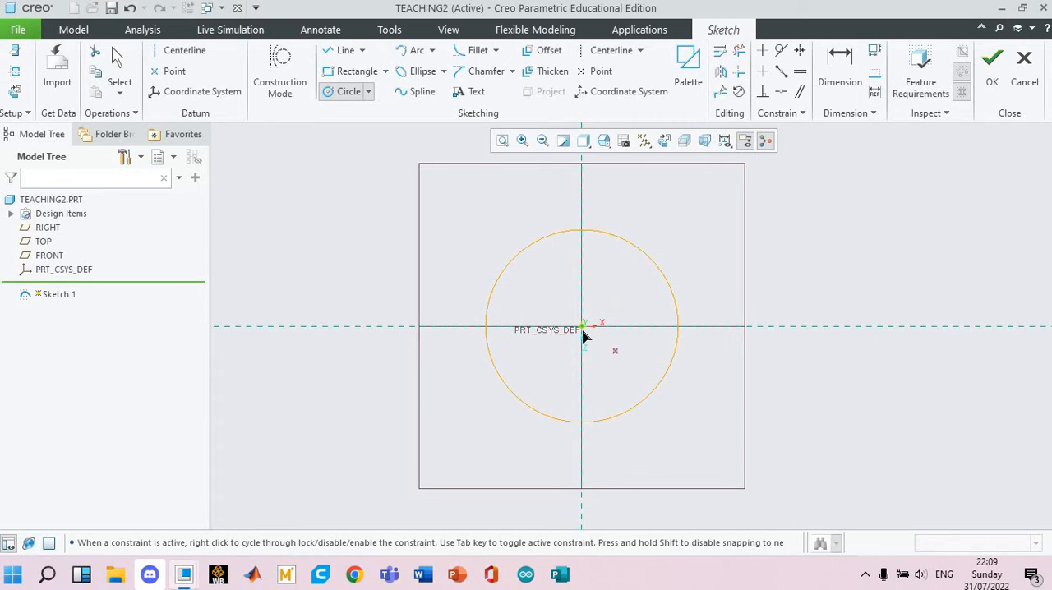
pyautogui.click(598, 337)
pyautogui.click(617, 362)
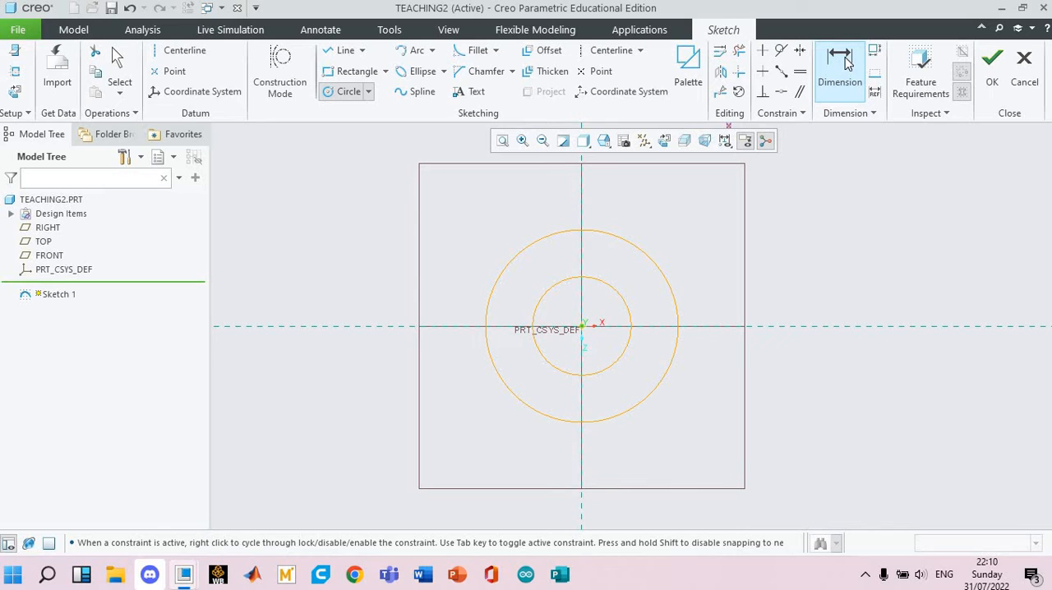
# Dimension the outer circle's diameter and set it to 20 mm.
pyautogui.click(846, 58)
pyautogui.doubleClick(457, 237)
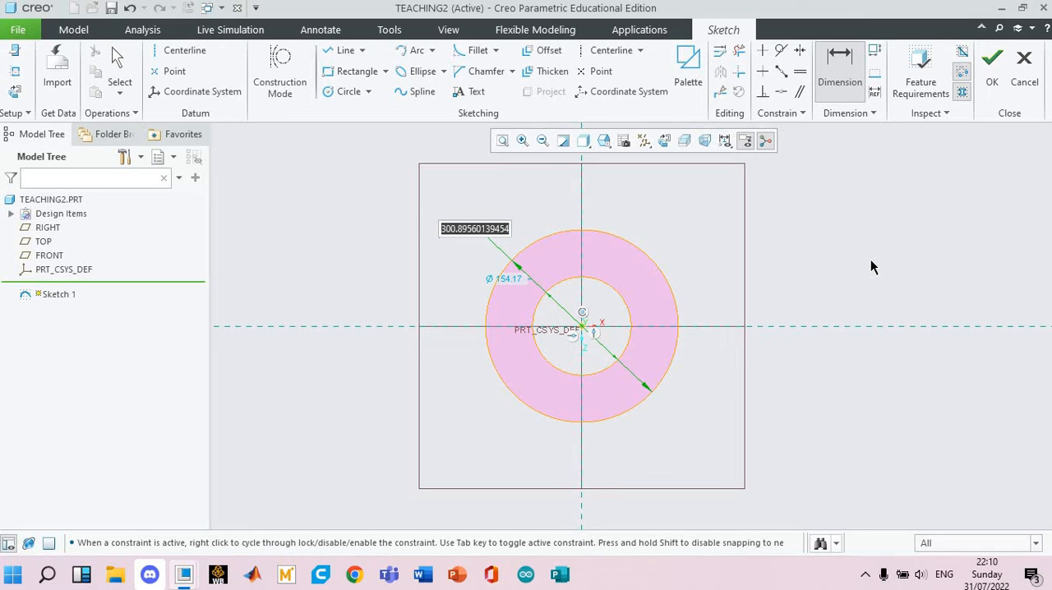
pyautogui.write('20')
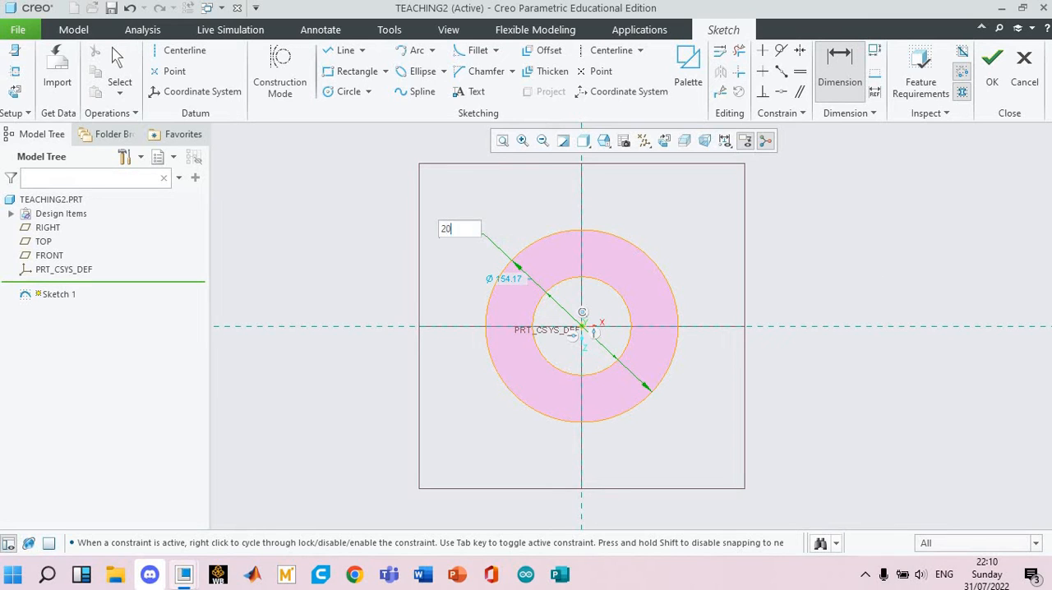
pyautogui.press('Return')
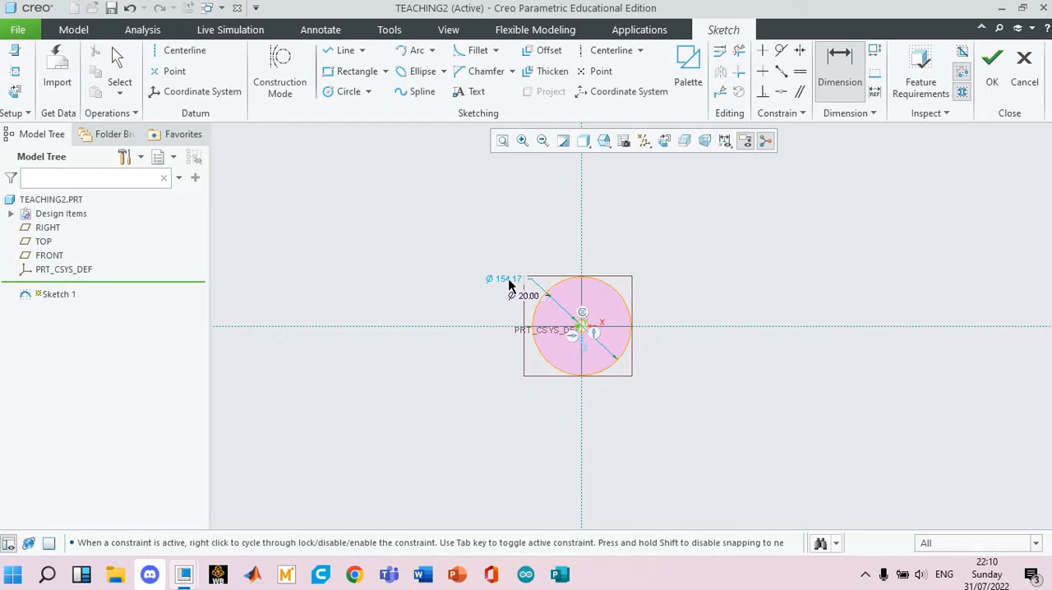
# Set the inner circle's diameter to 16 mm.
pyautogui.doubleClick(507, 280)
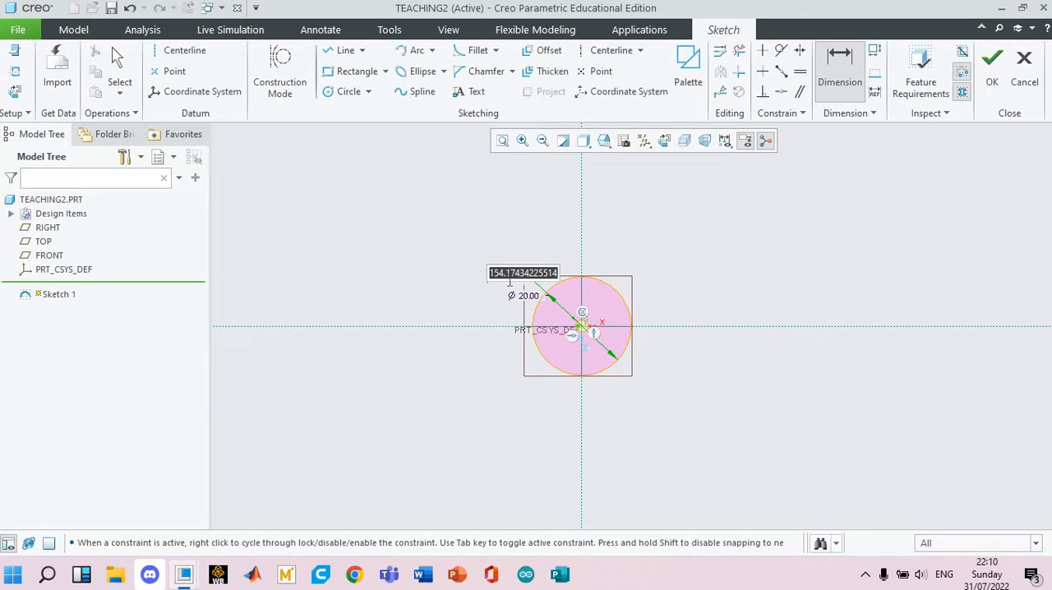
pyautogui.write('16')
pyautogui.press('Return')
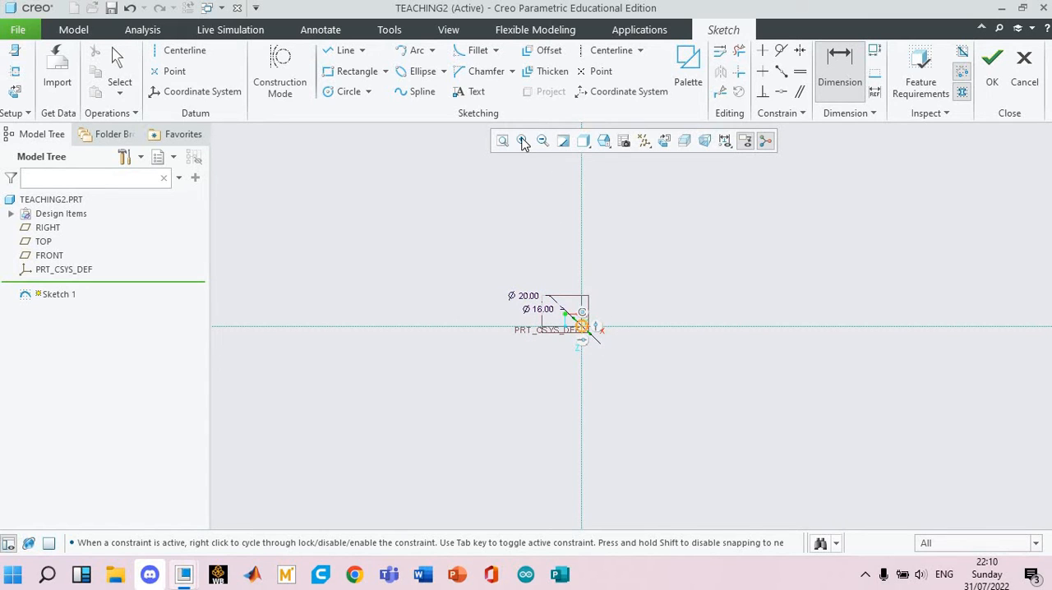
pyautogui.click(523, 143)
pyautogui.click(523, 288)
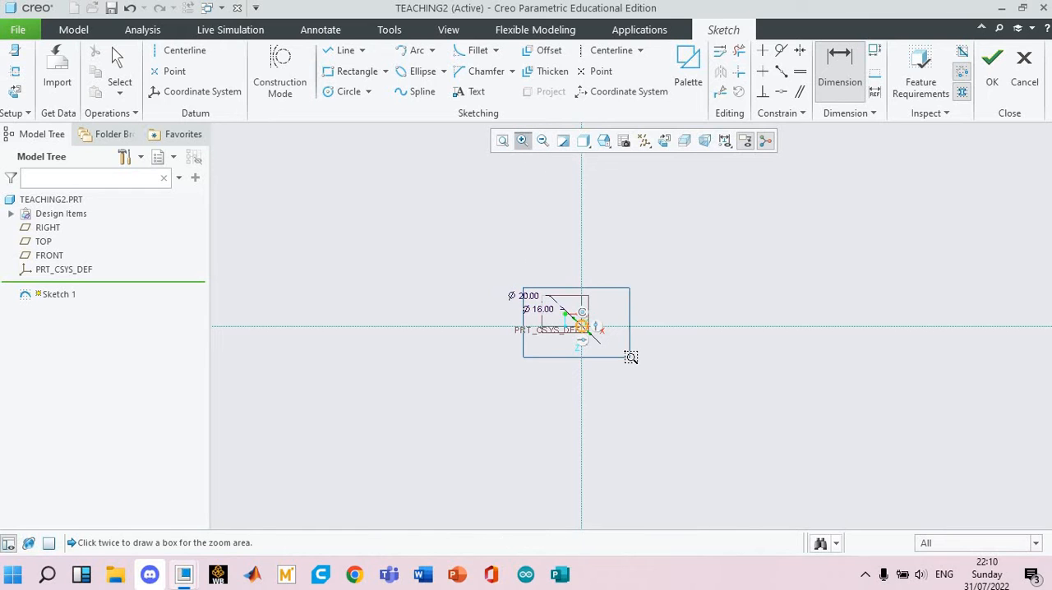
pyautogui.click(631, 356)
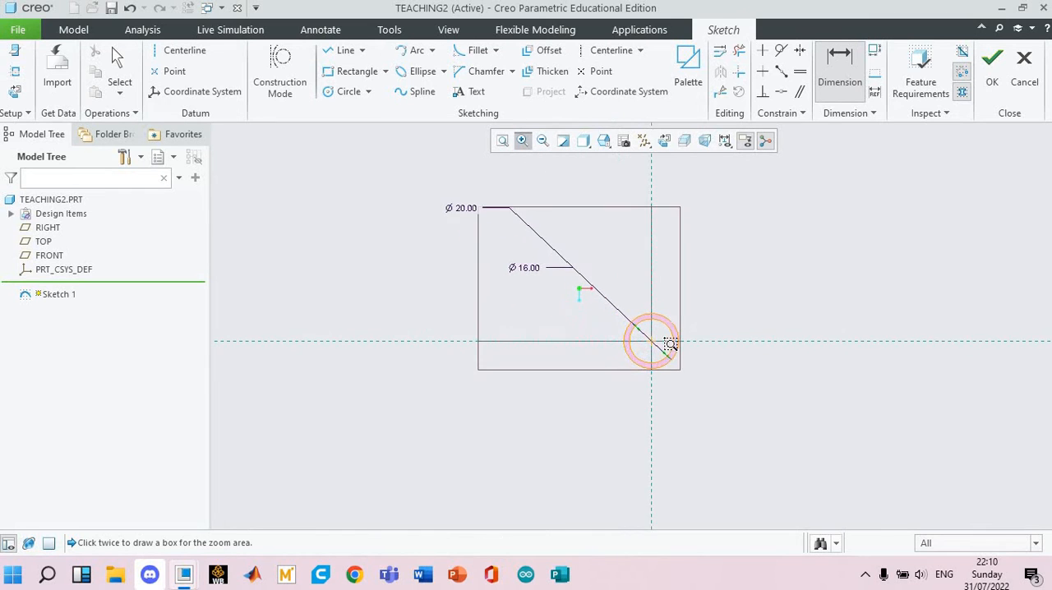
# Complete the sketch of the two concentric circles on the TOP plane.
pyautogui.scroll(8, 669, 344)
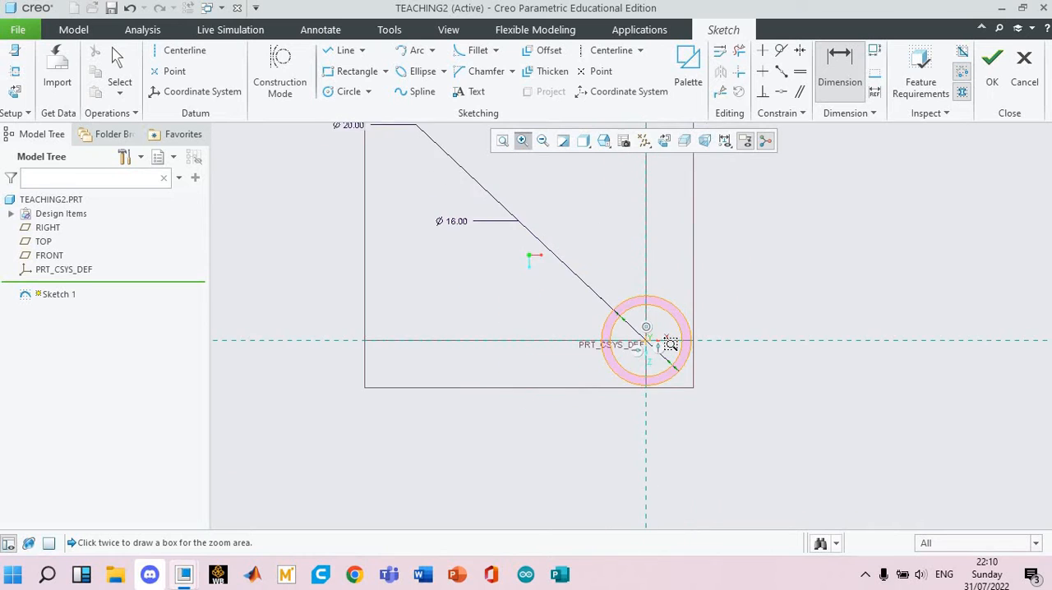
pyautogui.scroll(-5, 665, 343)
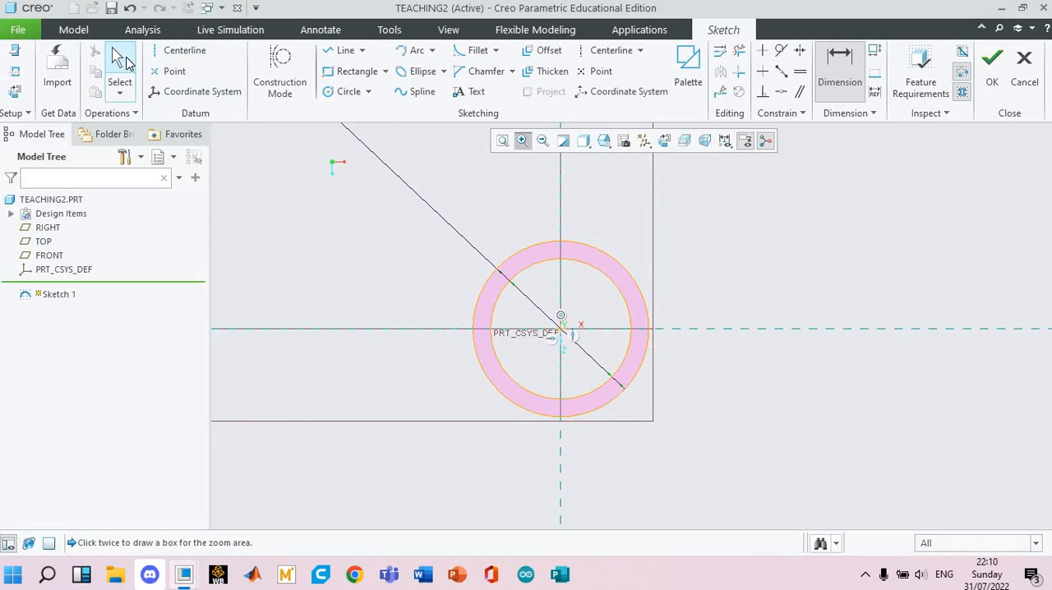
pyautogui.click(119, 76)
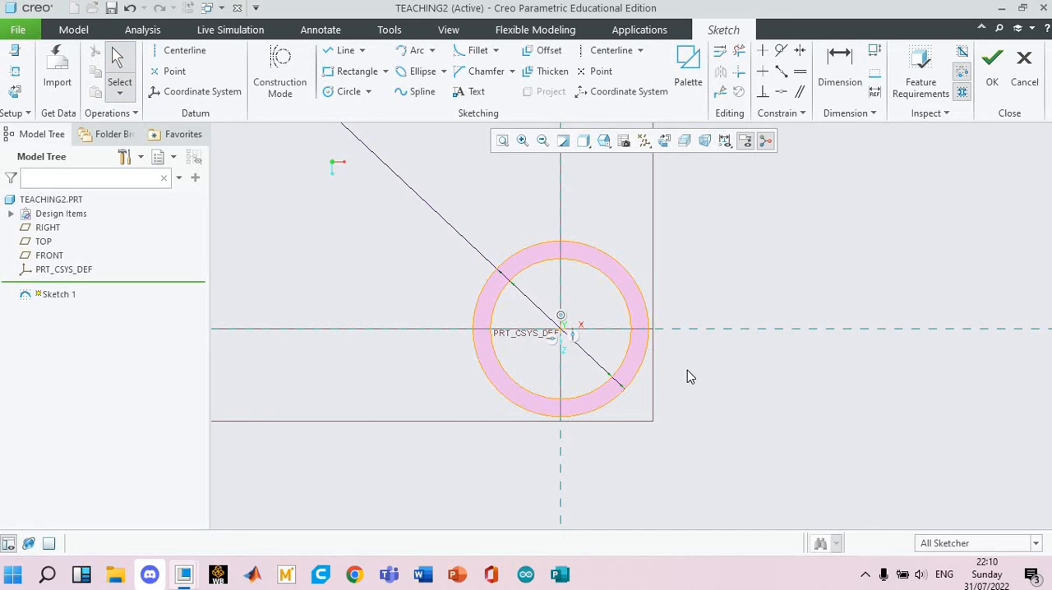
pyautogui.moveTo(678, 321)
pyautogui.mouseDown(button='middle')
pyautogui.moveTo(639, 318)
pyautogui.moveTo(830, 214)
pyautogui.mouseUp(button='middle')
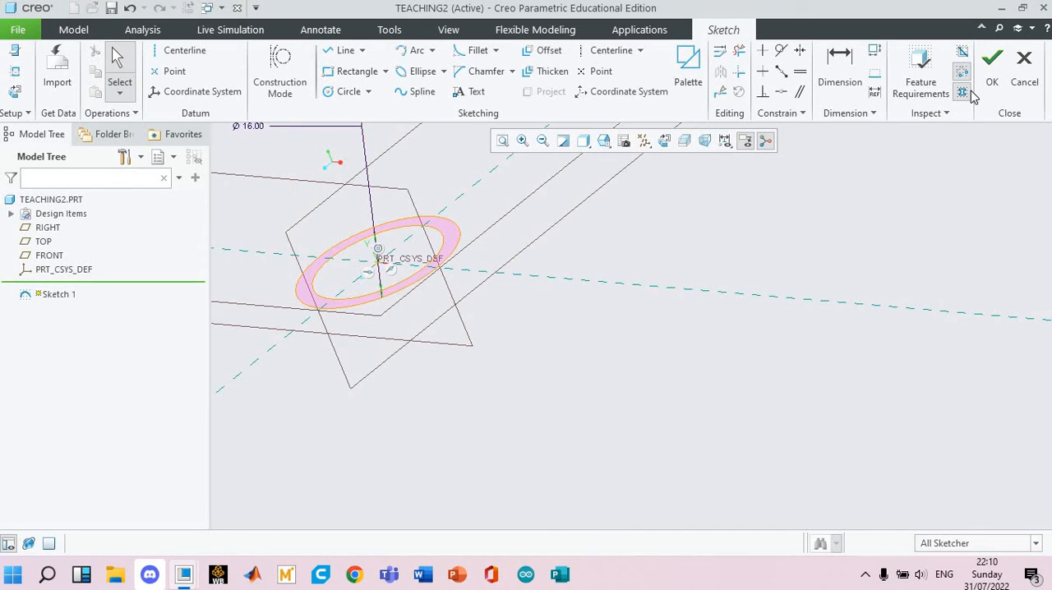
pyautogui.click(984, 83)
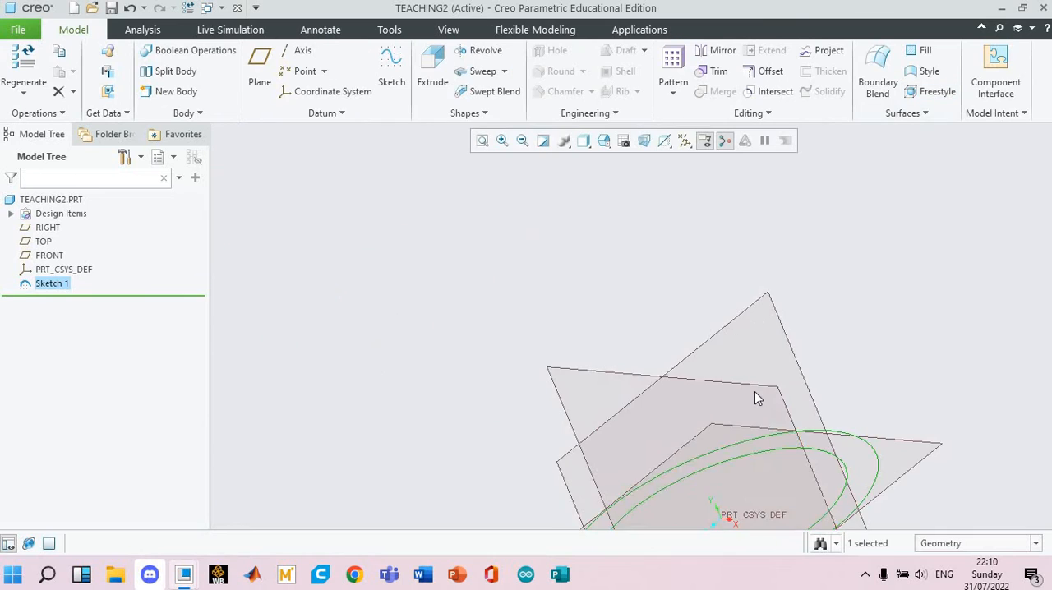
# Start a solid extrusion using the finished ring sketch as its section.
pyautogui.scroll(3, 754, 392)
pyautogui.moveTo(797, 375)
pyautogui.keyDown('shift'); pyautogui.mouseDown(button='middle')
pyautogui.moveTo(707, 292)
pyautogui.moveTo(854, 345)
pyautogui.moveTo(772, 321)
pyautogui.moveTo(723, 288)
pyautogui.mouseUp(button='middle'); pyautogui.keyUp('shift')
pyautogui.click(829, 379)
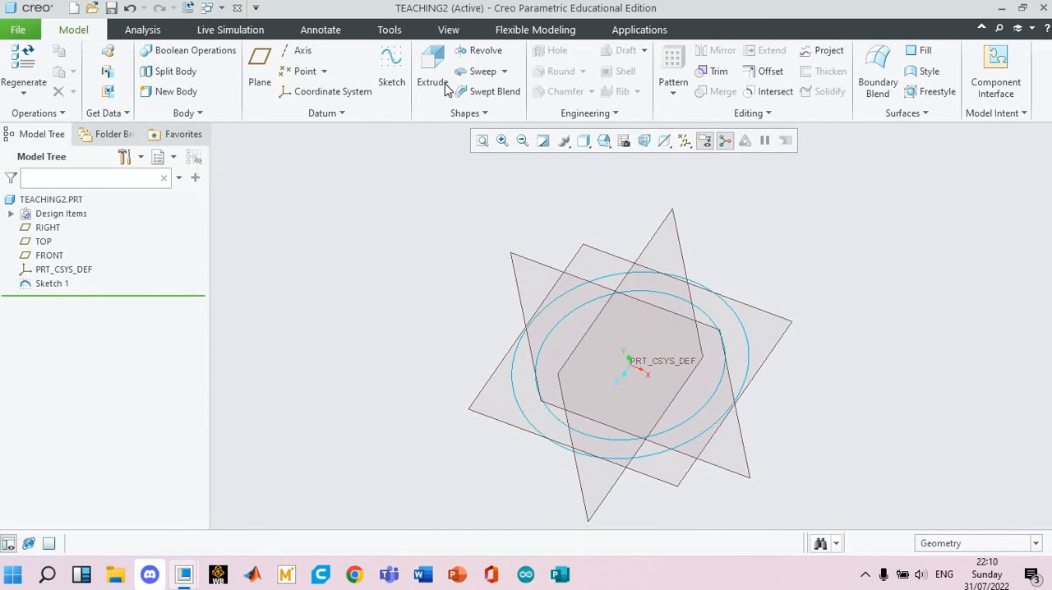
pyautogui.click(448, 87)
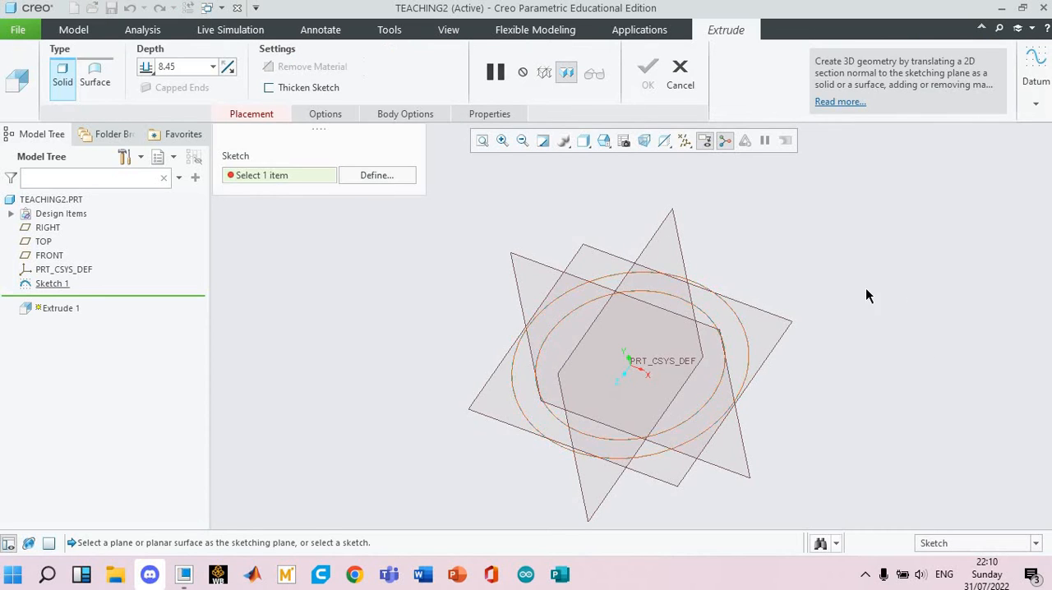
pyautogui.click(749, 348)
pyautogui.scroll(3, 808, 339)
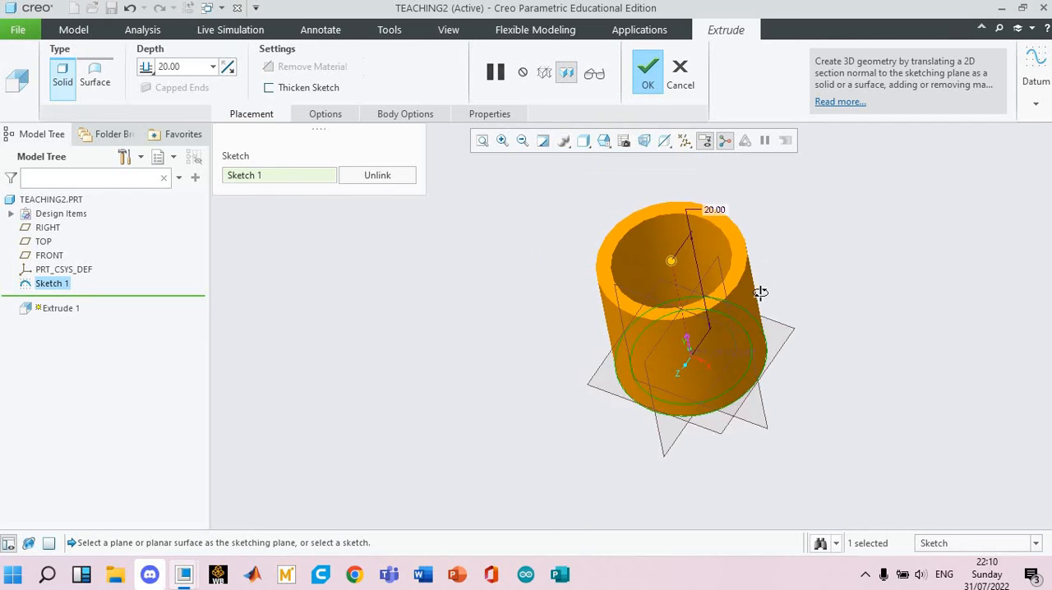
pyautogui.moveTo(760, 291)
pyautogui.mouseDown(button='middle')
pyautogui.moveTo(757, 313)
pyautogui.moveTo(799, 283)
pyautogui.moveTo(746, 301)
pyautogui.moveTo(809, 295)
pyautogui.moveTo(812, 327)
pyautogui.moveTo(682, 346)
pyautogui.moveTo(615, 305)
pyautogui.mouseUp(button='middle')
pyautogui.scroll(2, 801, 291)
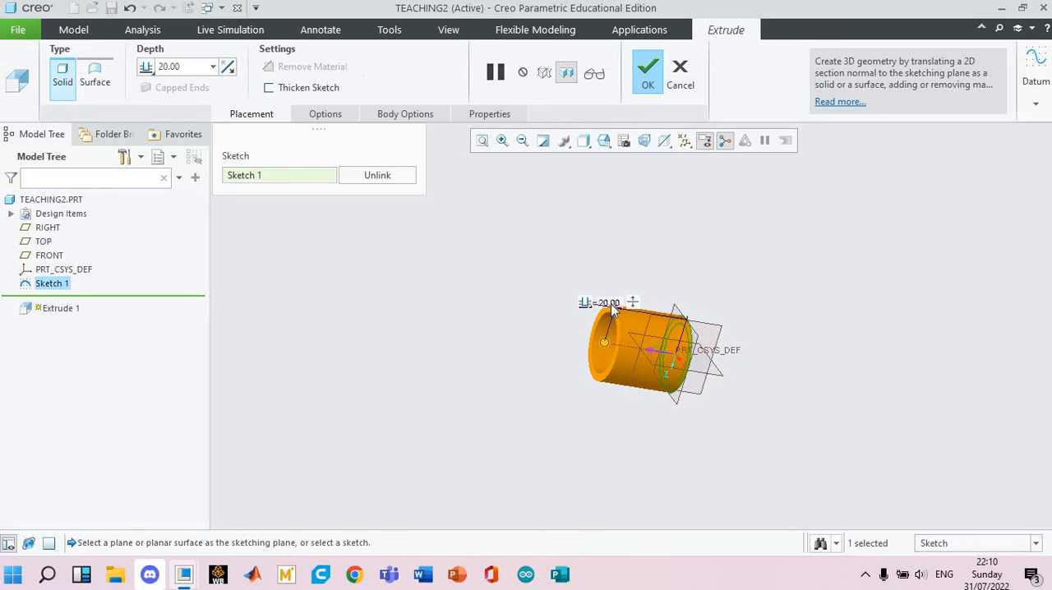
# Set the ring extrusion's depth to 120 mm.
pyautogui.doubleClick(611, 303)
pyautogui.write('0')
pyautogui.press('Return')
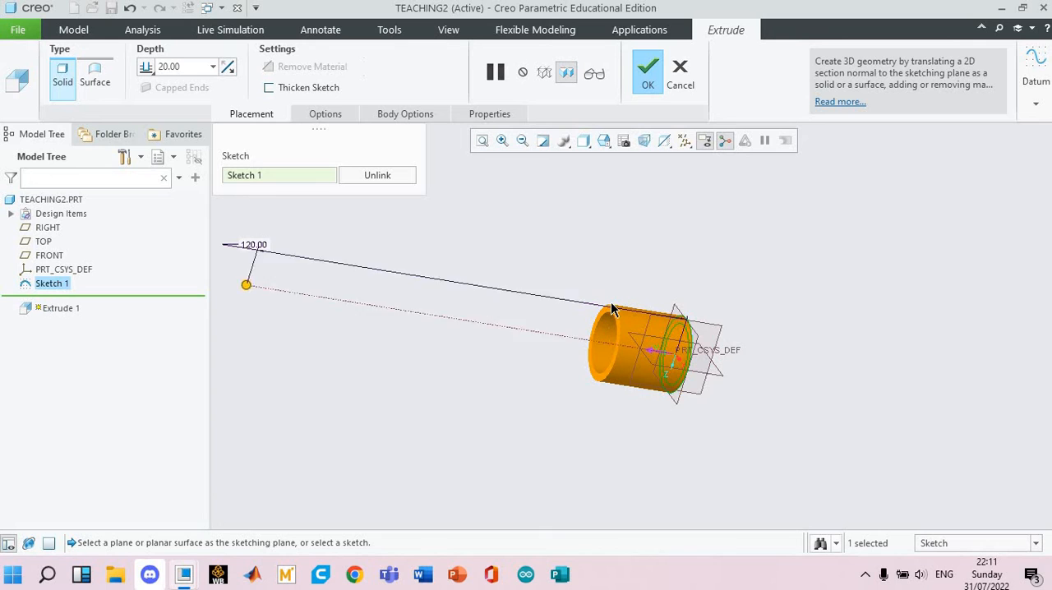
pyautogui.scroll(2, 595, 287)
pyautogui.keyDown('shift'); pyautogui.moveTo(579, 245); pyautogui.dragTo(698, 254, button='middle'); pyautogui.keyUp('shift')
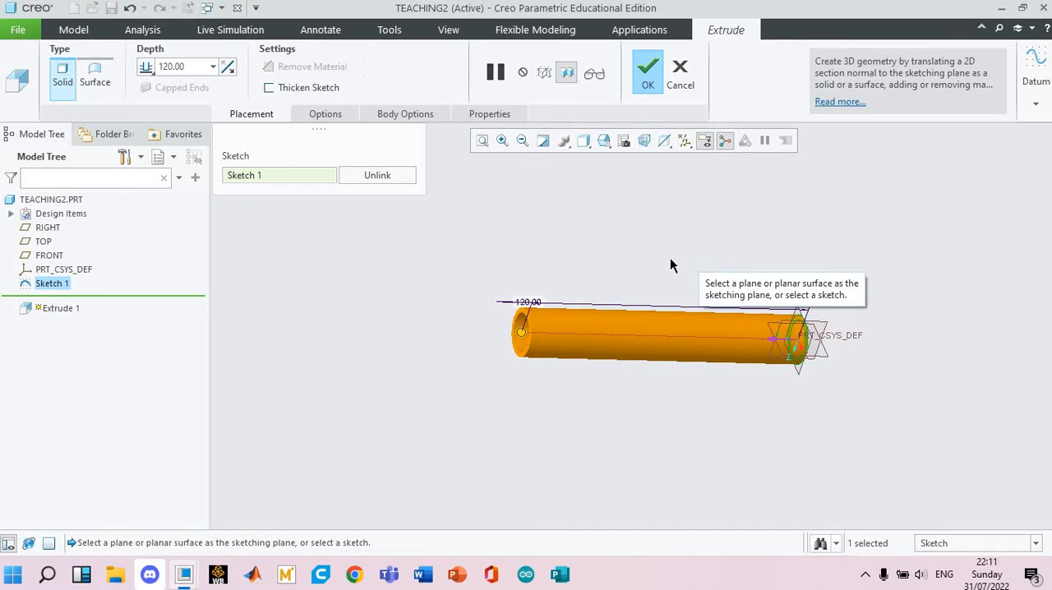
pyautogui.keyDown('shift'); pyautogui.moveTo(615, 254); pyautogui.dragTo(544, 253, button='middle'); pyautogui.keyUp('shift')
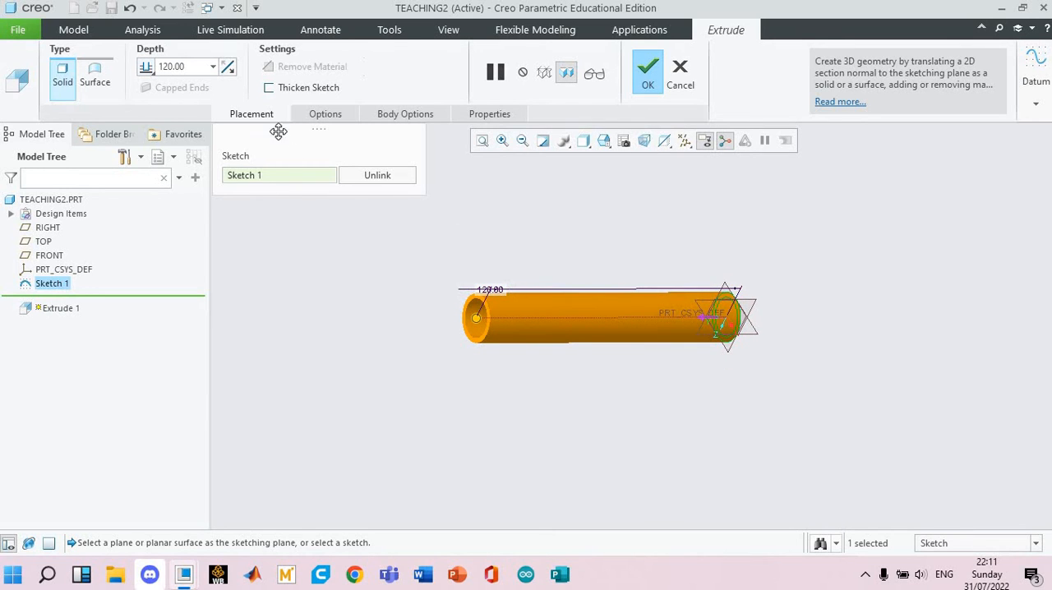
# Try the Symmetric depth option so the tube extends to both sides of the sketch plane.
pyautogui.click(147, 66)
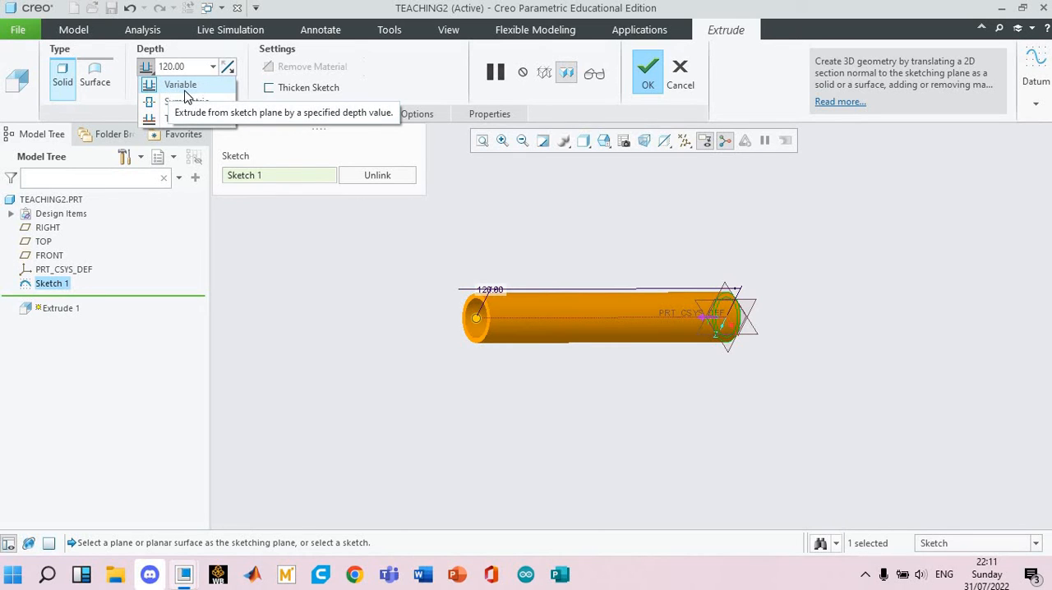
pyautogui.moveTo(801, 270); pyautogui.dragTo(722, 309, button='middle')
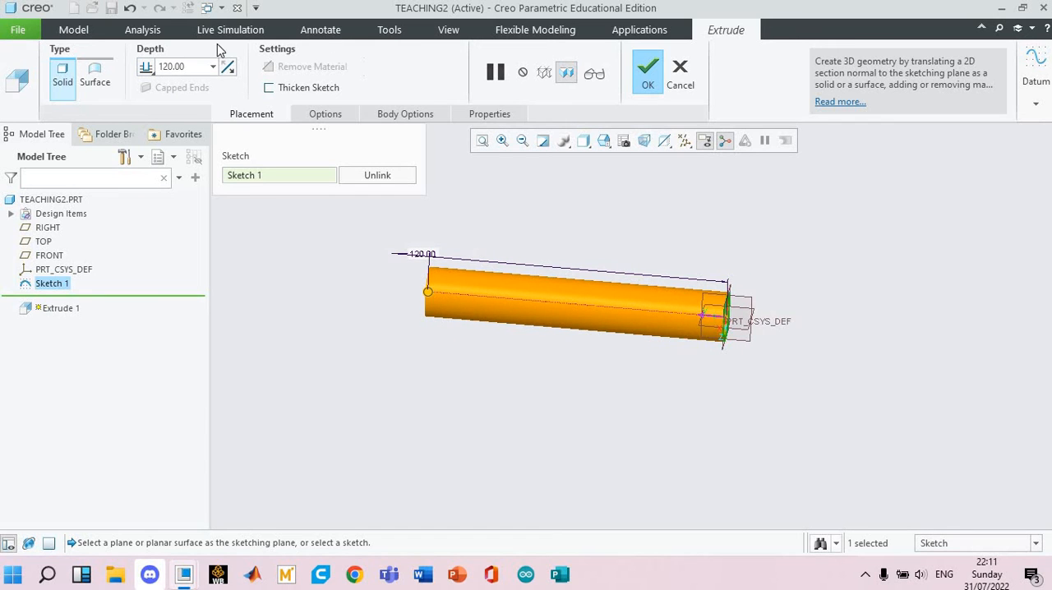
pyautogui.click(145, 66)
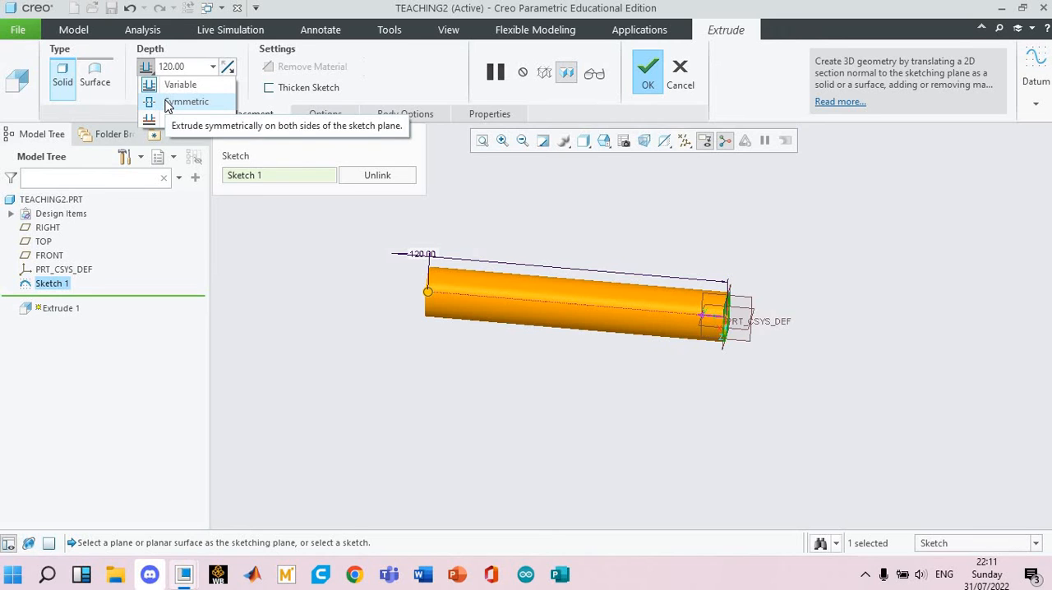
pyautogui.click(185, 101)
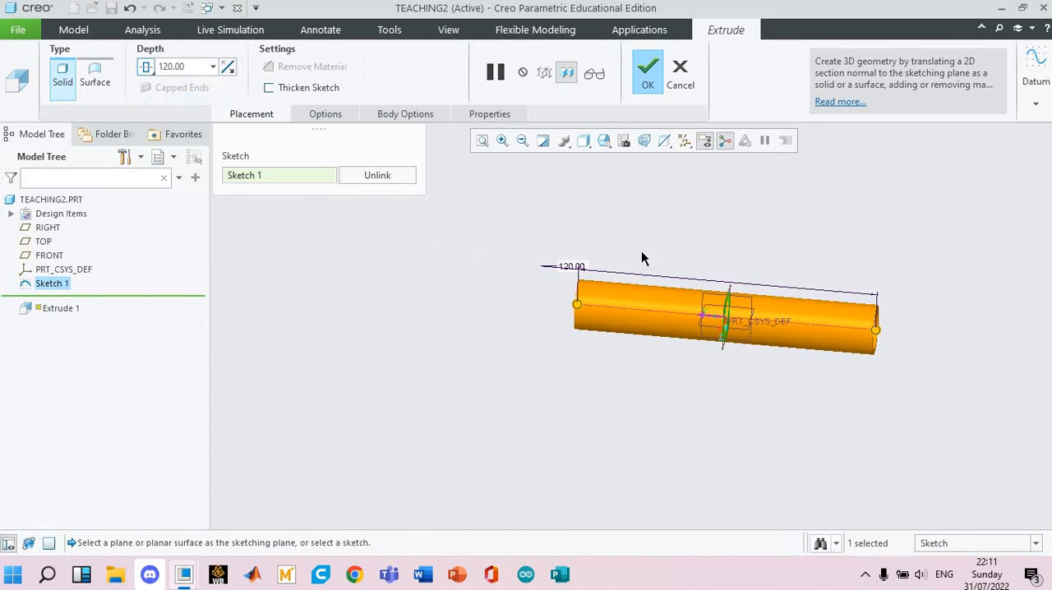
pyautogui.scroll(-4, 744, 298)
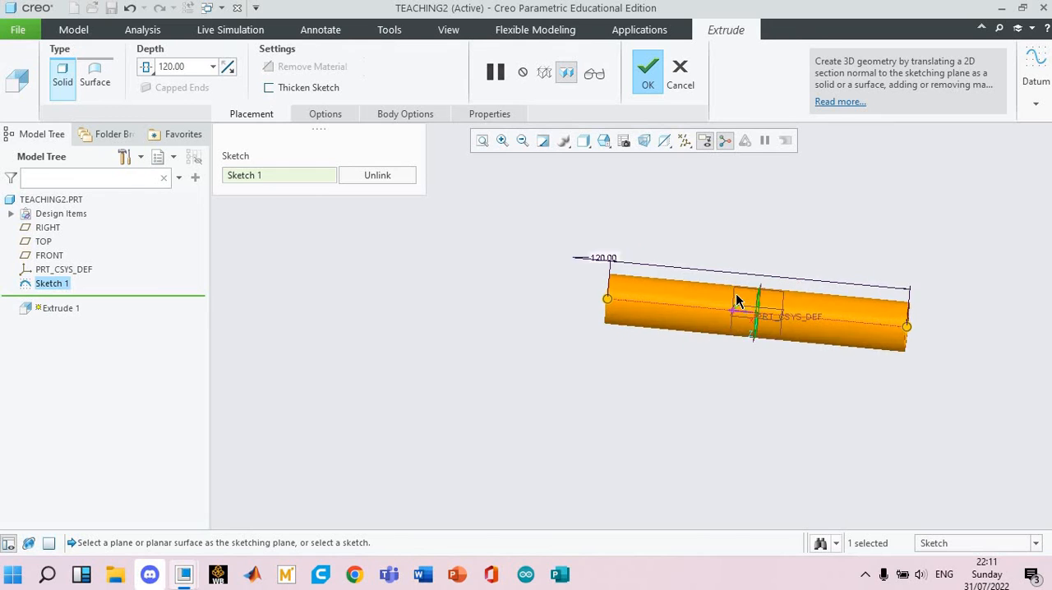
pyautogui.moveTo(743, 295); pyautogui.dragTo(749, 304, button='middle')
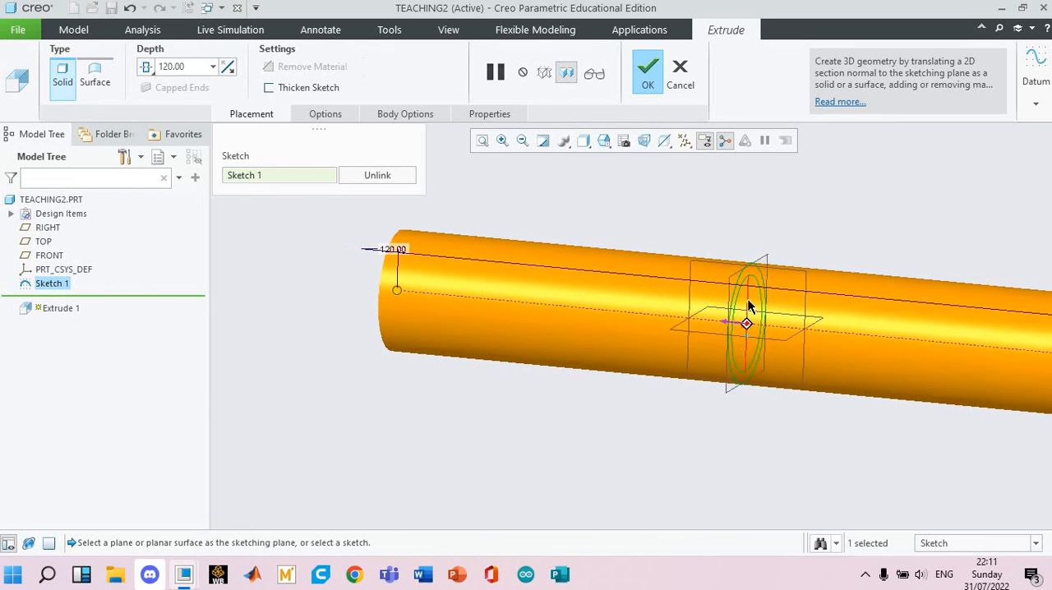
# Try the Variable, Symmetric and To Reference depth options in turn on the tube extrusion.
pyautogui.click(152, 74)
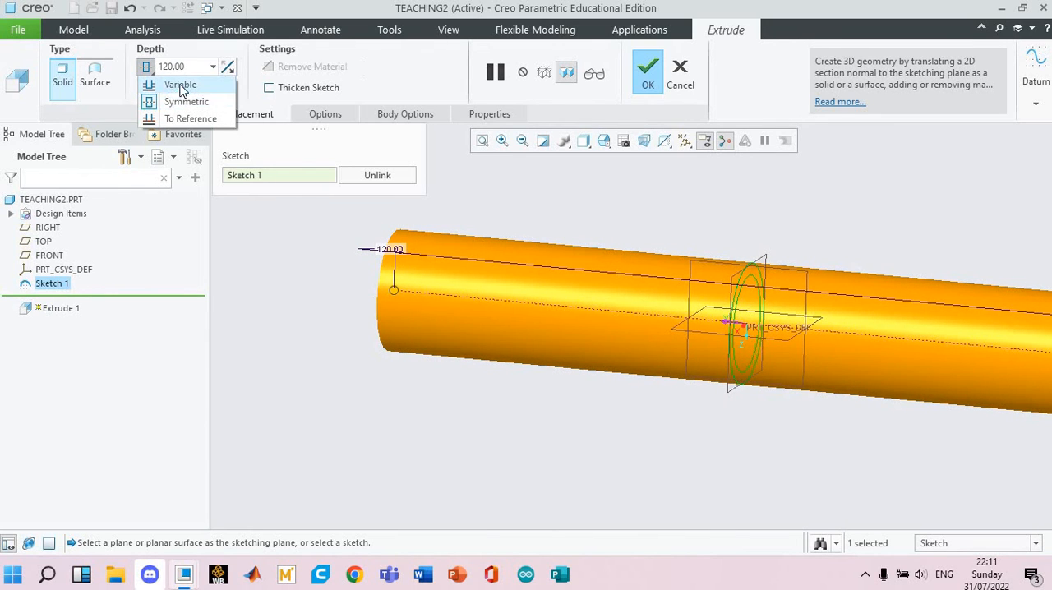
pyautogui.click(176, 82)
pyautogui.click(144, 68)
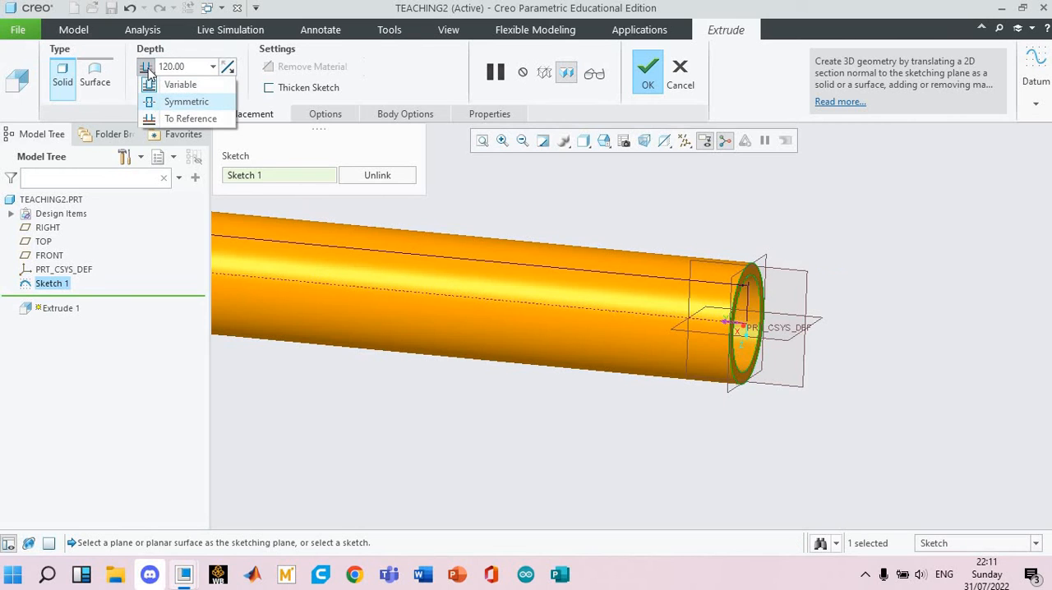
pyautogui.click(159, 100)
pyautogui.click(145, 66)
pyautogui.click(165, 117)
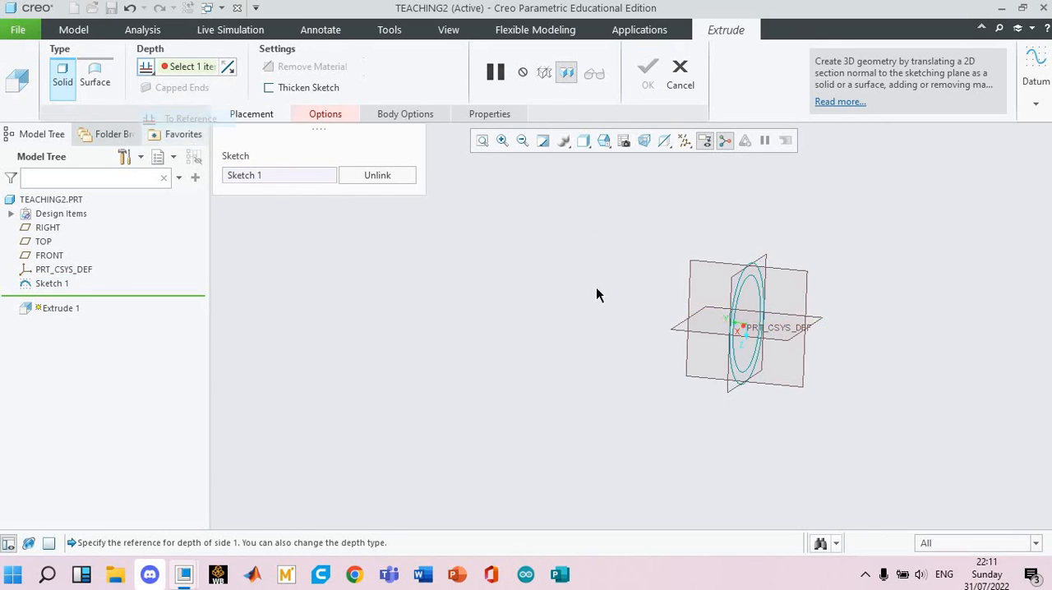
pyautogui.scroll(2, 607, 296)
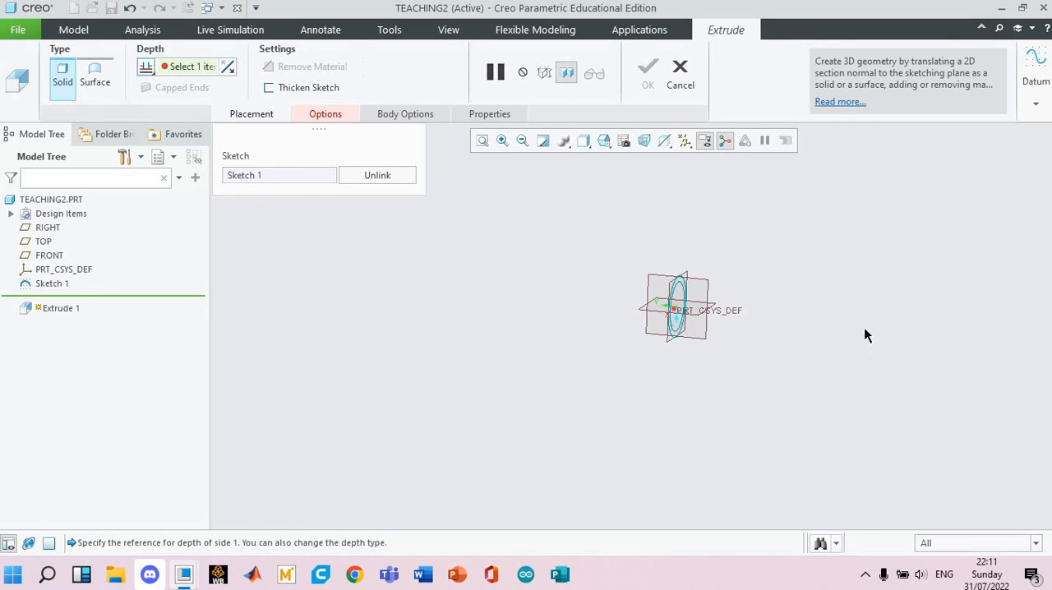
# Set the extrusion back to Variable depth from the sketch plane and complete the tube.
pyautogui.click(146, 66)
pyautogui.click(164, 83)
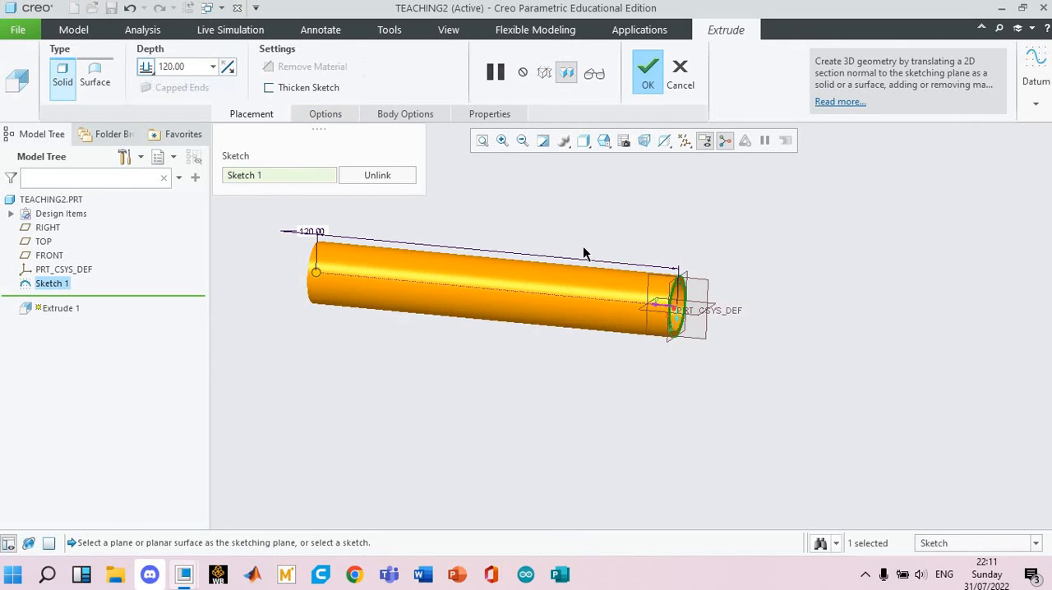
pyautogui.moveTo(602, 226); pyautogui.dragTo(597, 224, button='middle')
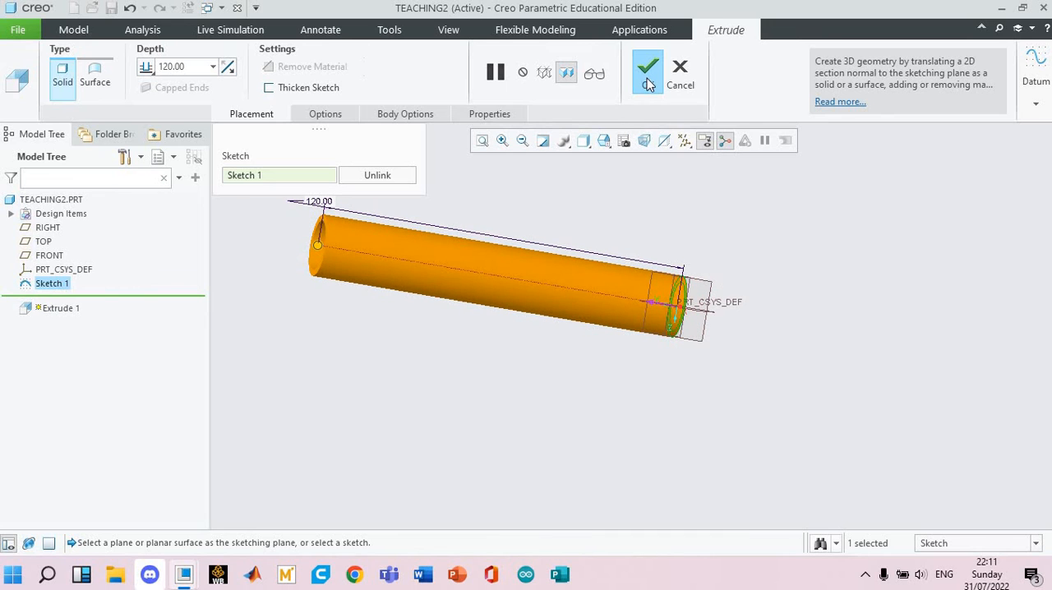
pyautogui.click(647, 78)
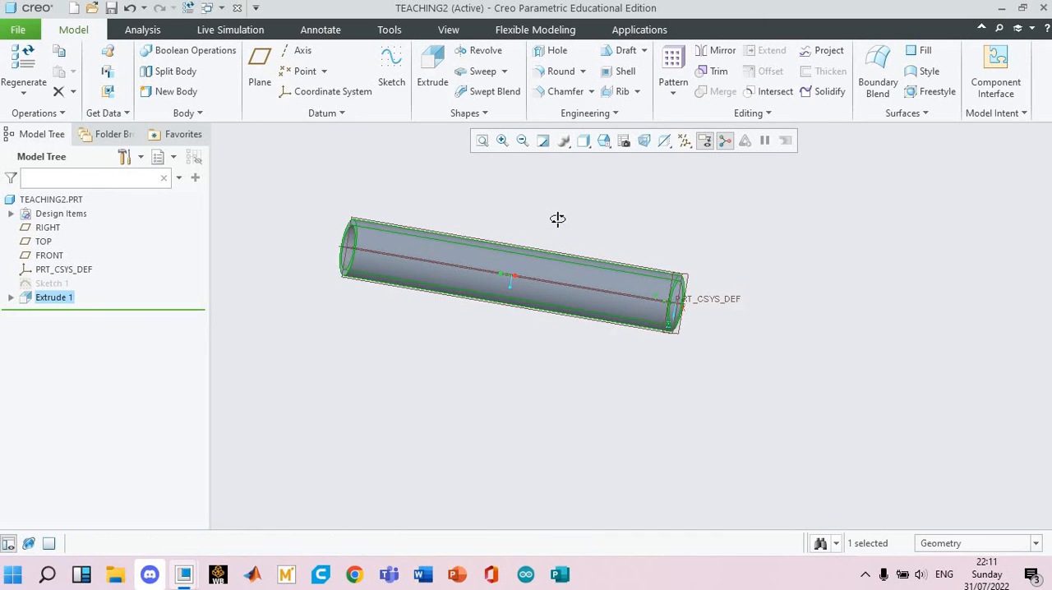
pyautogui.moveTo(557, 219); pyautogui.dragTo(485, 216, button='middle')
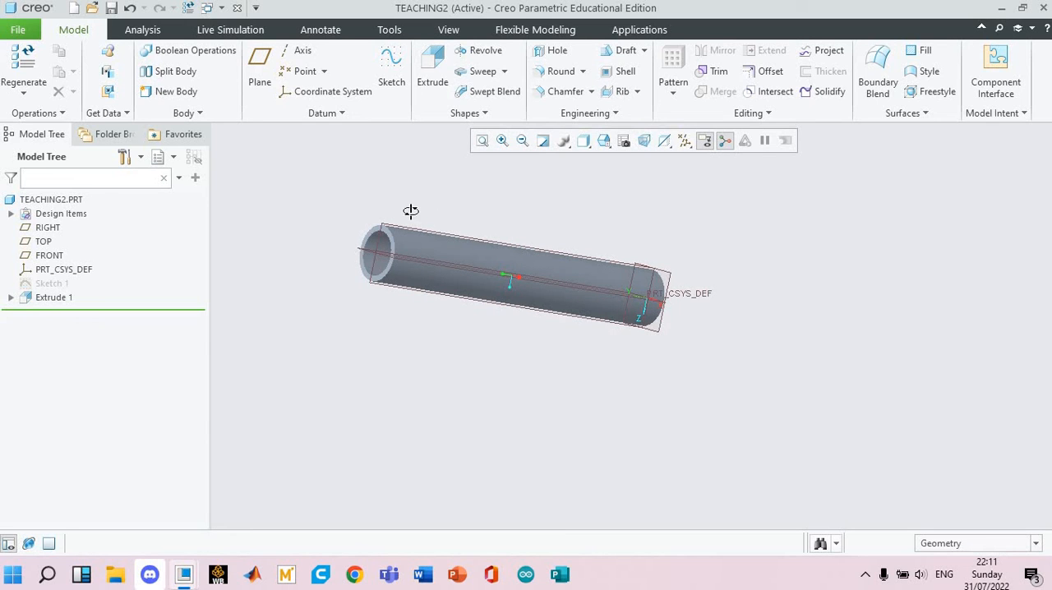
pyautogui.moveTo(411, 211); pyautogui.dragTo(605, 224, button='middle')
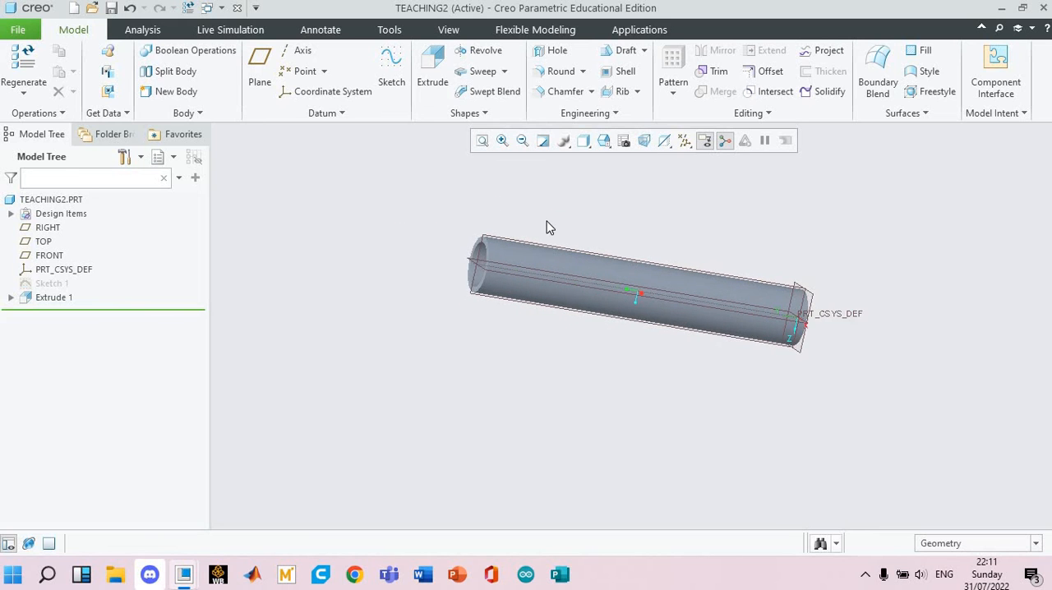
# Start an edge chamfer and add the tube's outer circular edges at both ends to one D x D set.
pyautogui.scroll(-3, 550, 226)
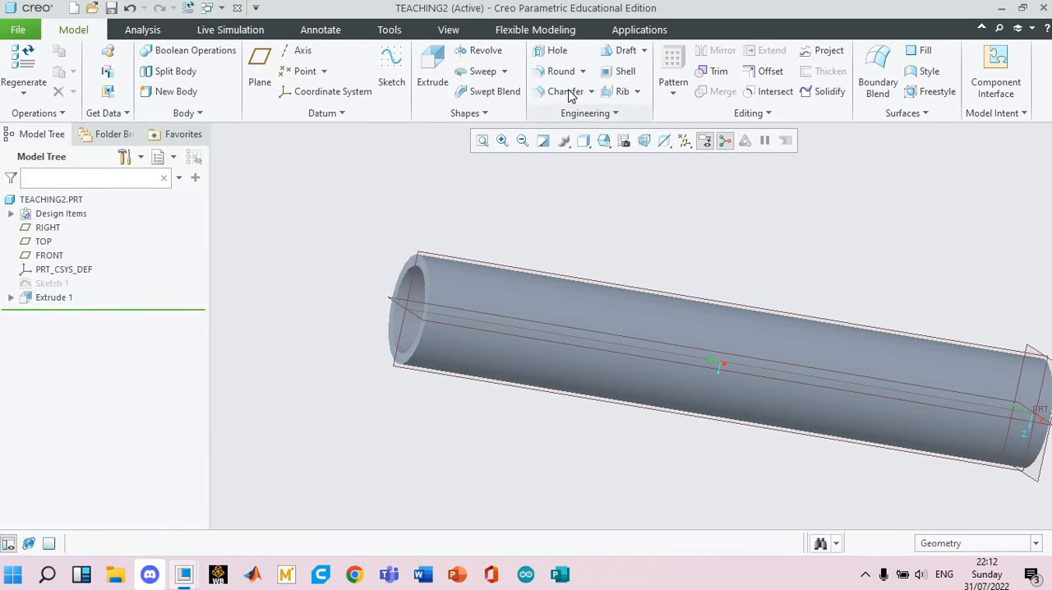
pyautogui.click(565, 91)
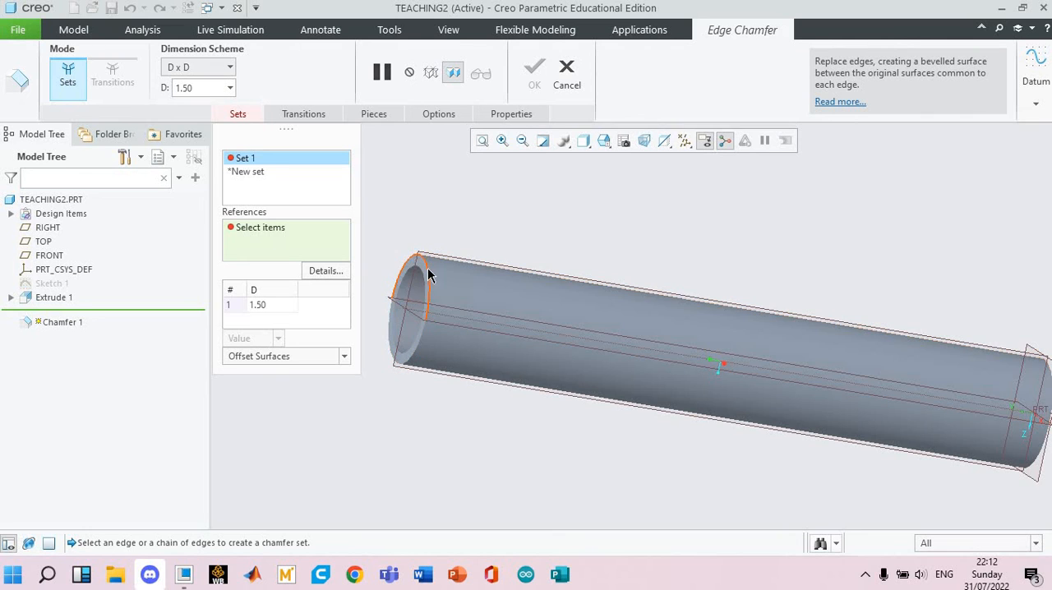
pyautogui.click(427, 276)
pyautogui.moveTo(790, 248); pyautogui.dragTo(882, 314, button='middle')
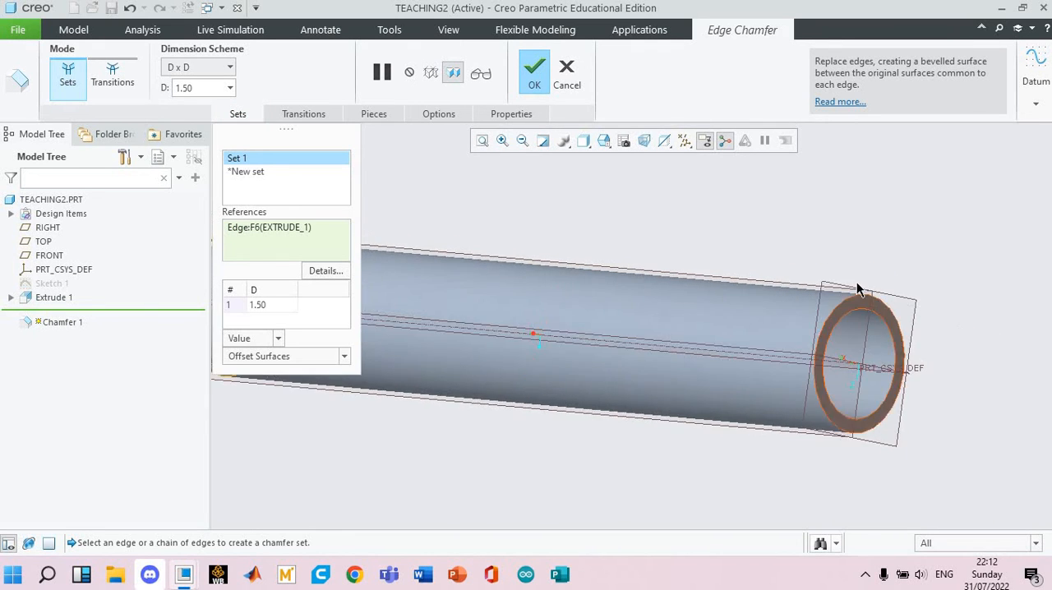
pyautogui.scroll(3, 860, 287)
pyautogui.click(858, 282)
pyautogui.scroll(-6, 687, 202)
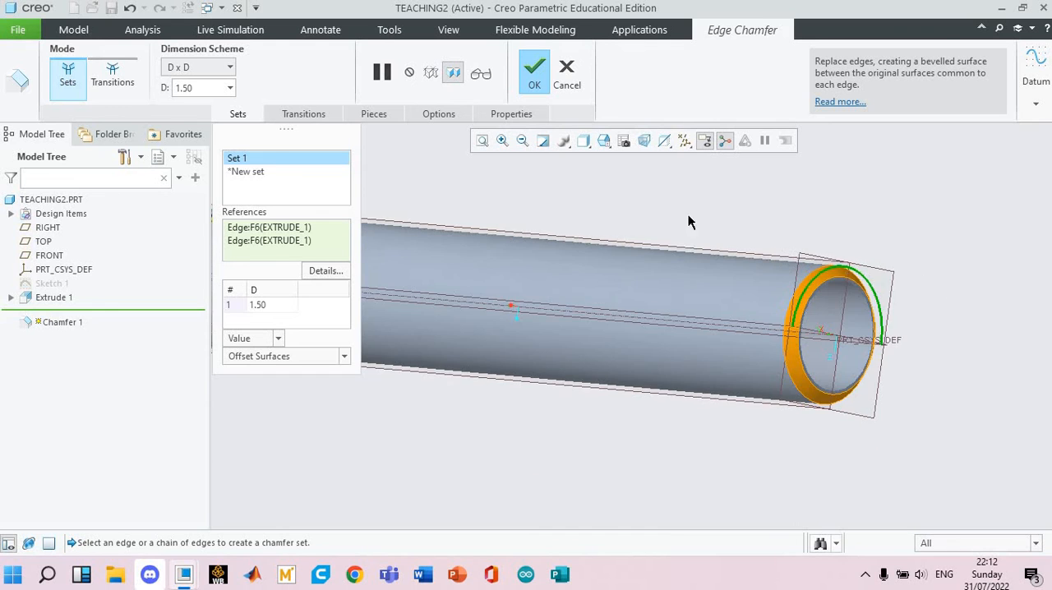
pyautogui.keyDown('shift'); pyautogui.moveTo(579, 184); pyautogui.dragTo(661, 197, button='middle'); pyautogui.keyUp('shift')
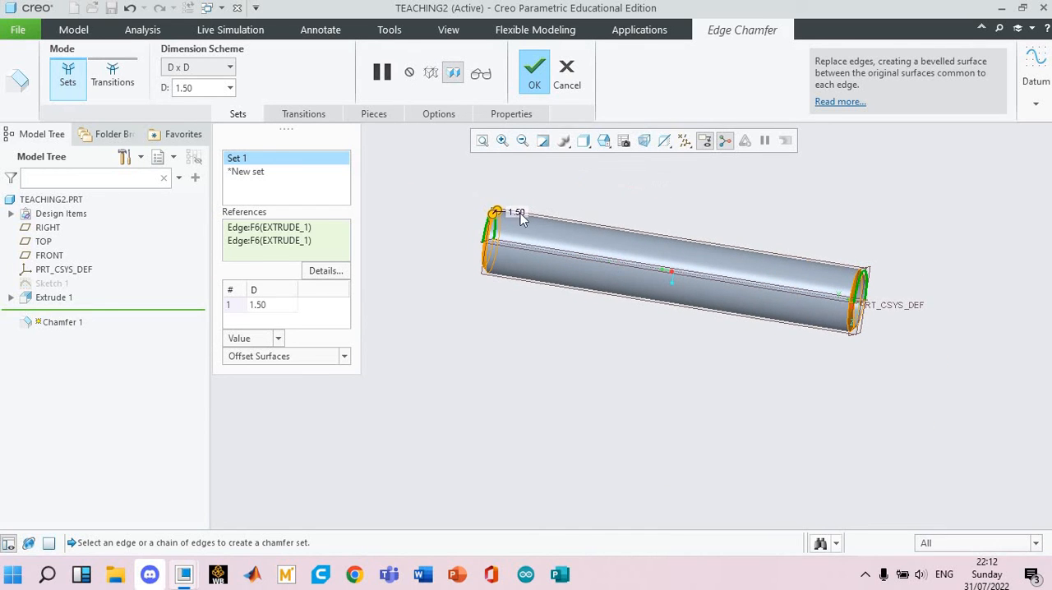
# Set the chamfer distance of both end edges to 0.5 mm and complete the chamfer.
pyautogui.doubleClick(516, 211)
pyautogui.write('0.5')
pyautogui.press('Return')
pyautogui.moveTo(581, 201); pyautogui.dragTo(502, 244, button='middle')
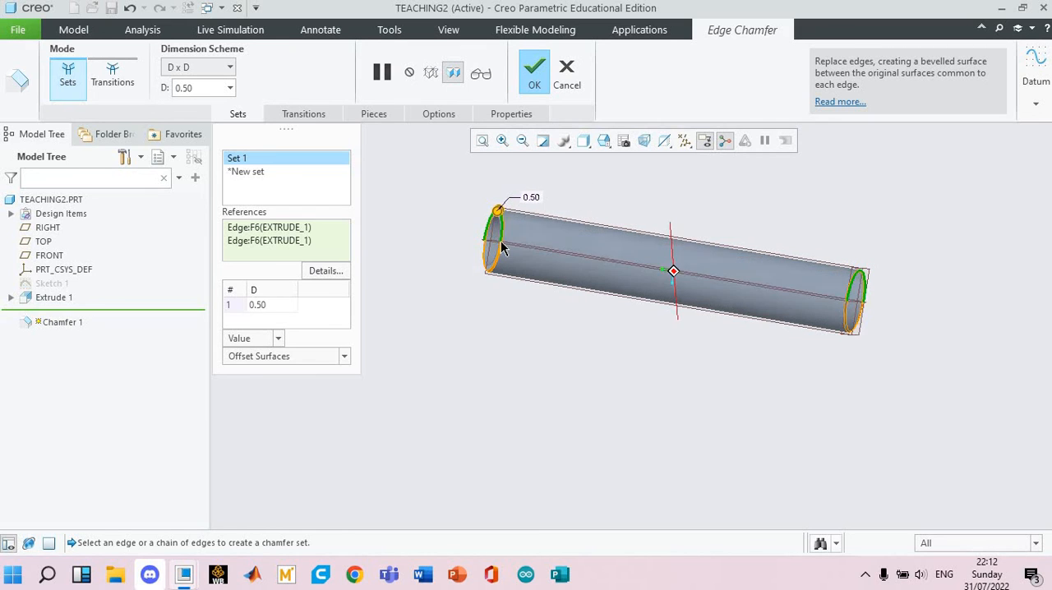
pyautogui.click(537, 79)
pyautogui.click(733, 227)
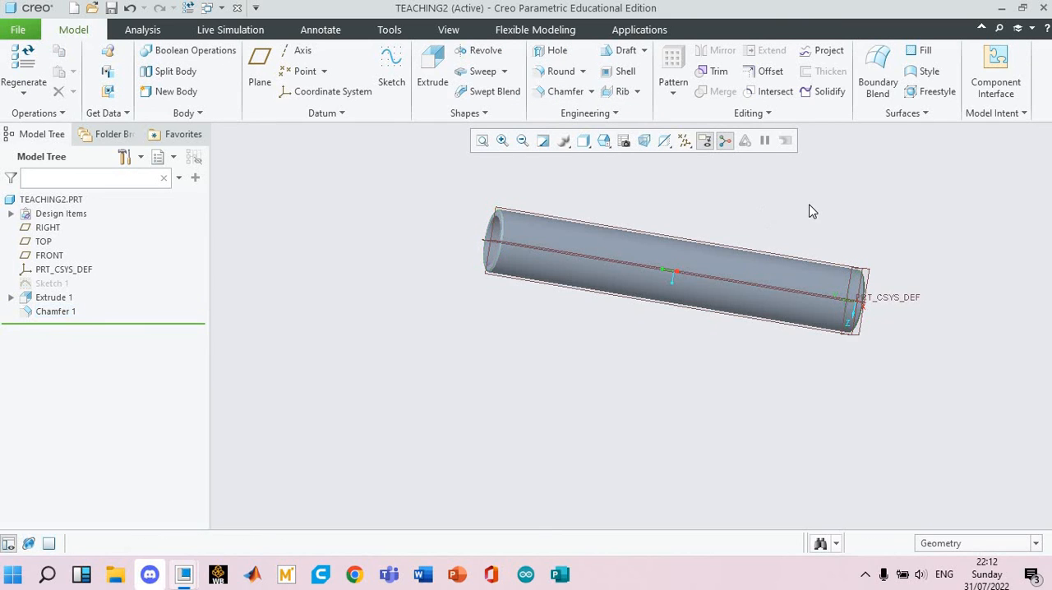
pyautogui.moveTo(831, 206); pyautogui.dragTo(733, 276, button='middle')
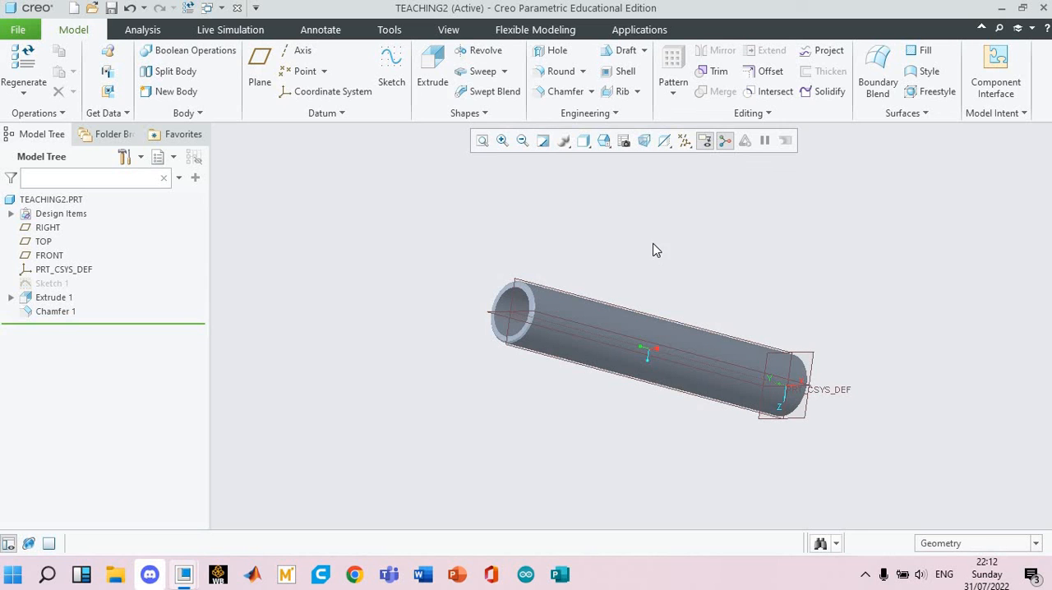
pyautogui.moveTo(630, 232); pyautogui.dragTo(616, 220, button='middle')
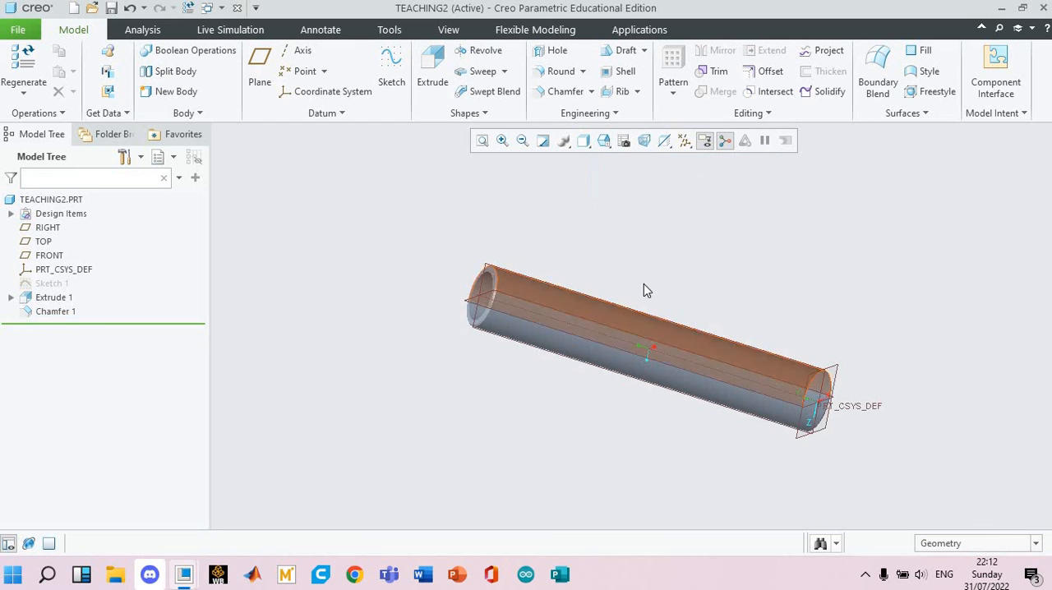
pyautogui.keyDown('shift'); pyautogui.moveTo(643, 284); pyautogui.dragTo(581, 269, button='middle'); pyautogui.keyUp('shift')
pyautogui.moveTo(691, 235)
pyautogui.mouseDown(button='middle')
pyautogui.moveTo(720, 217)
pyautogui.moveTo(698, 181)
pyautogui.moveTo(665, 208)
pyautogui.moveTo(658, 224)
pyautogui.moveTo(670, 231)
pyautogui.mouseUp(button='middle')
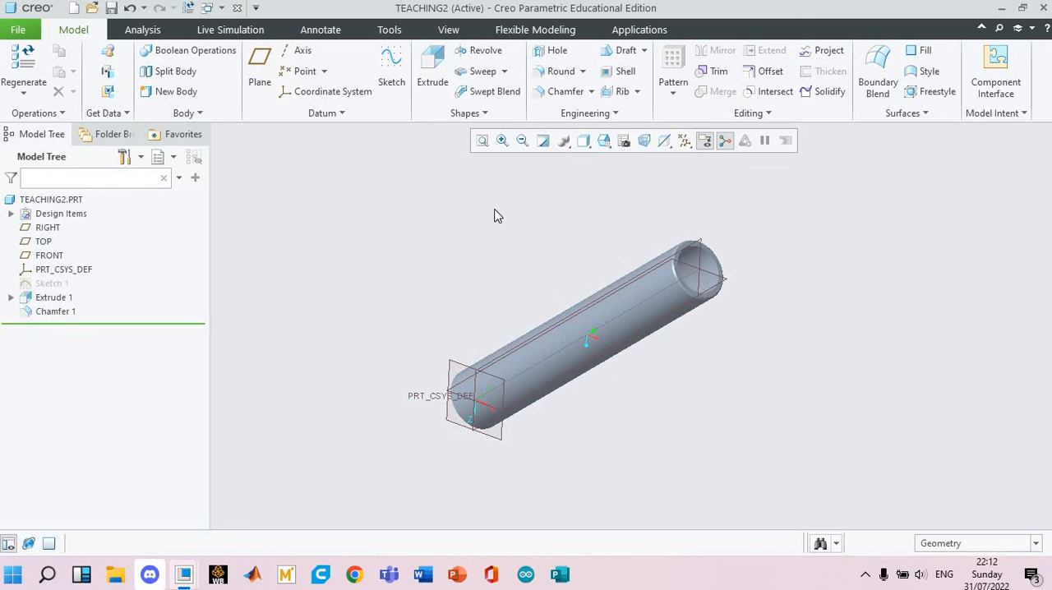